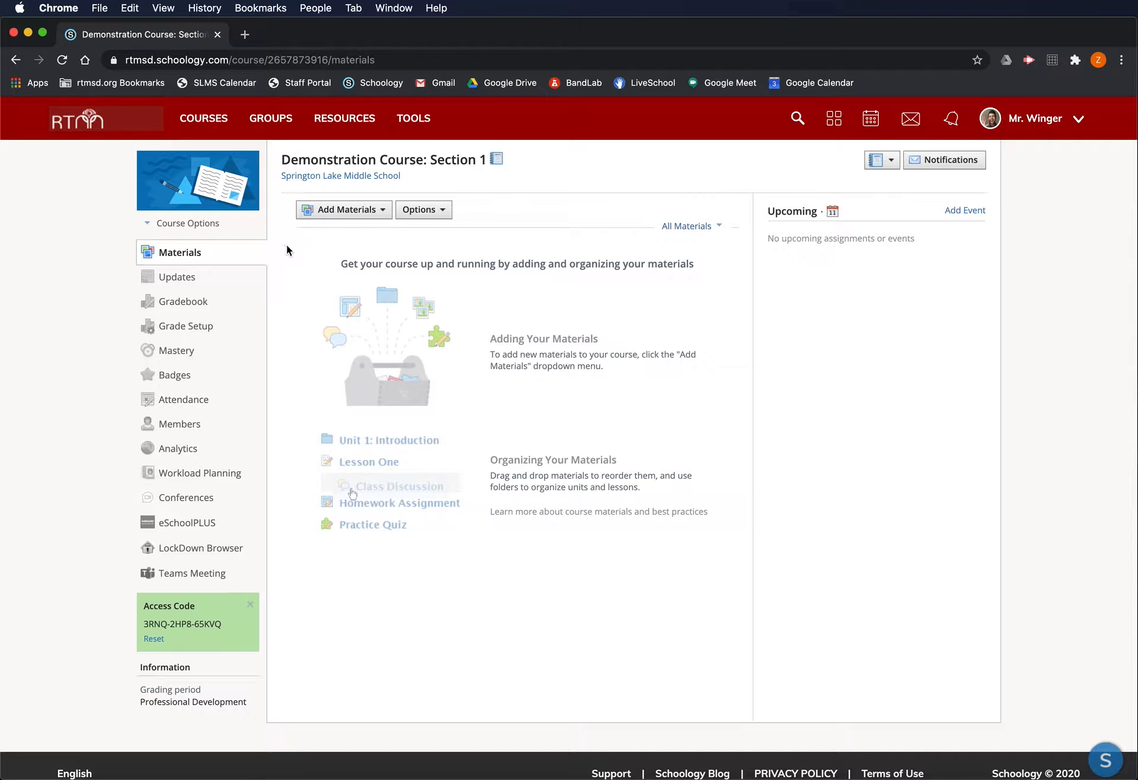
Start a new course page titled "Banner" in the course materials.
{"action": "left_click", "coordinate": [364, 217]}
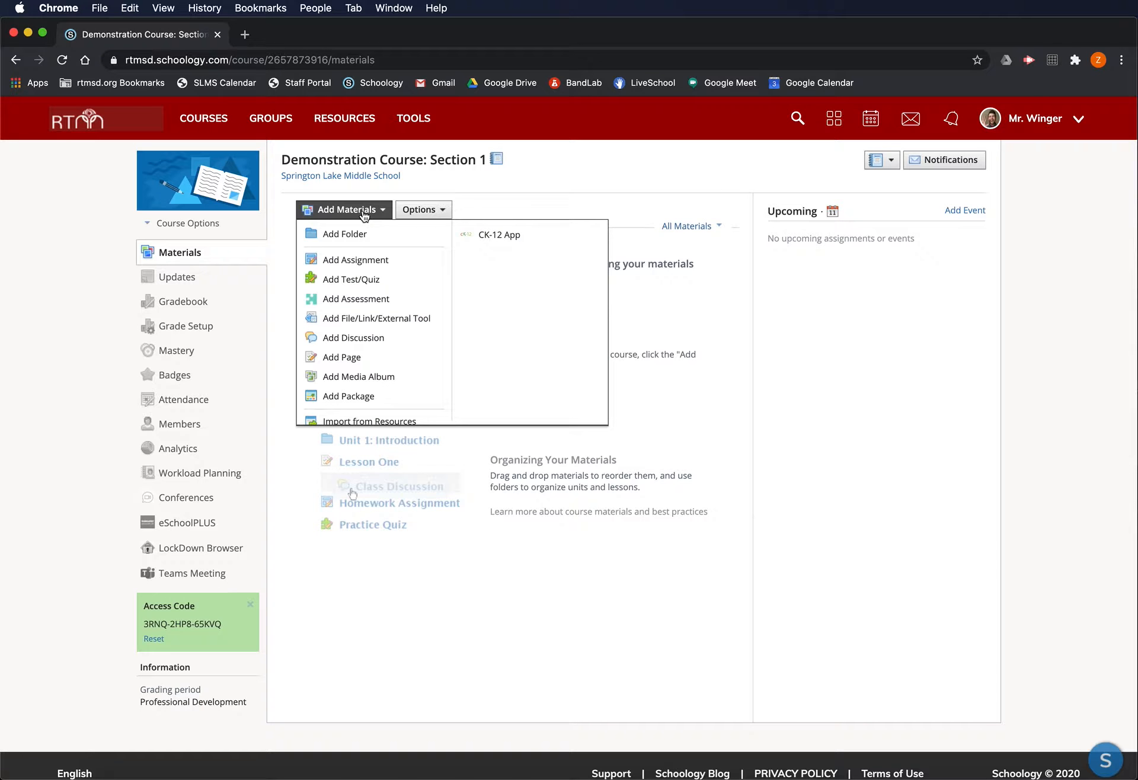
{"action": "left_click", "coordinate": [370, 357]}
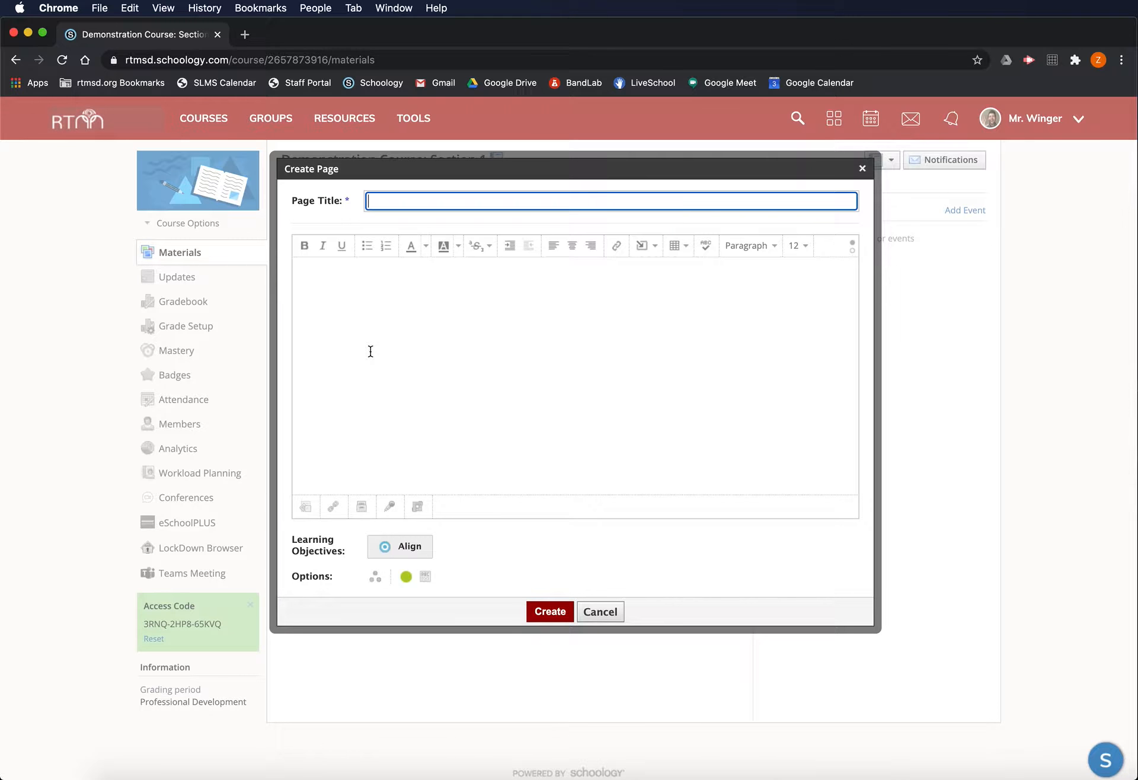
{"action": "type", "text": "Banner"}
{"action": "left_click", "coordinate": [325, 274]}
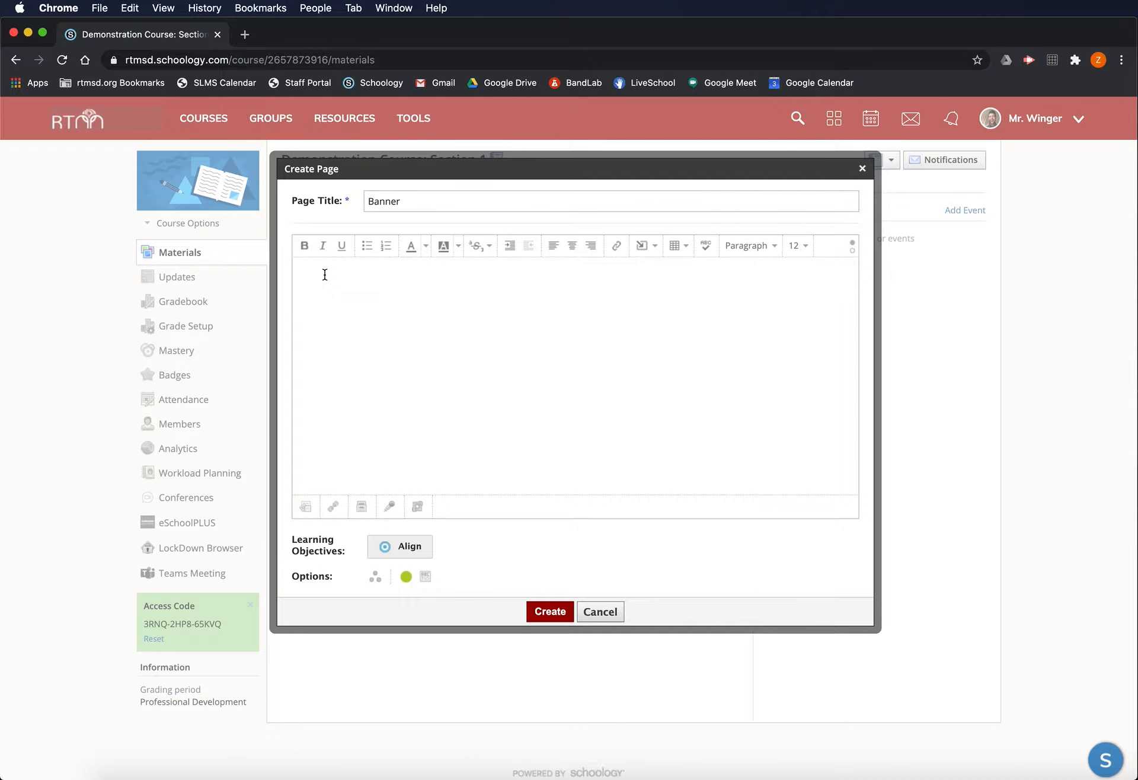
Embed the Welcome Slides presentation from Google Drive in the page body and remove the blank line above it.
{"action": "left_click", "coordinate": [650, 252]}
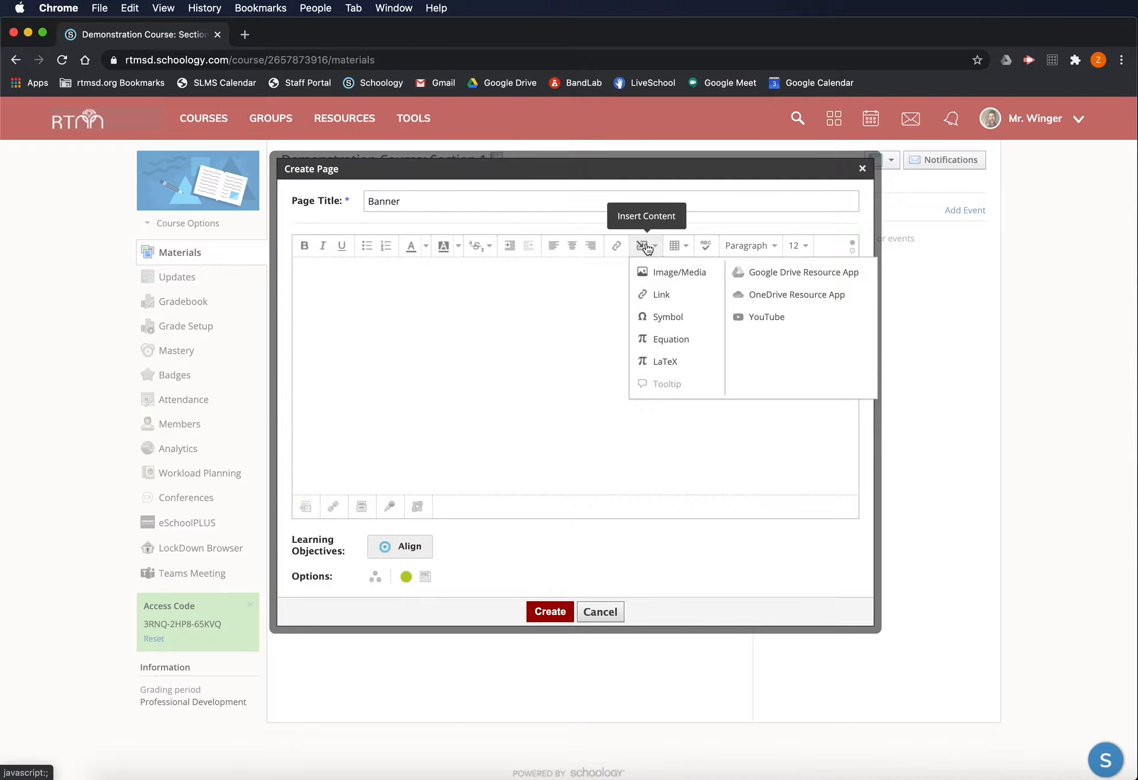
{"action": "left_click", "coordinate": [863, 273]}
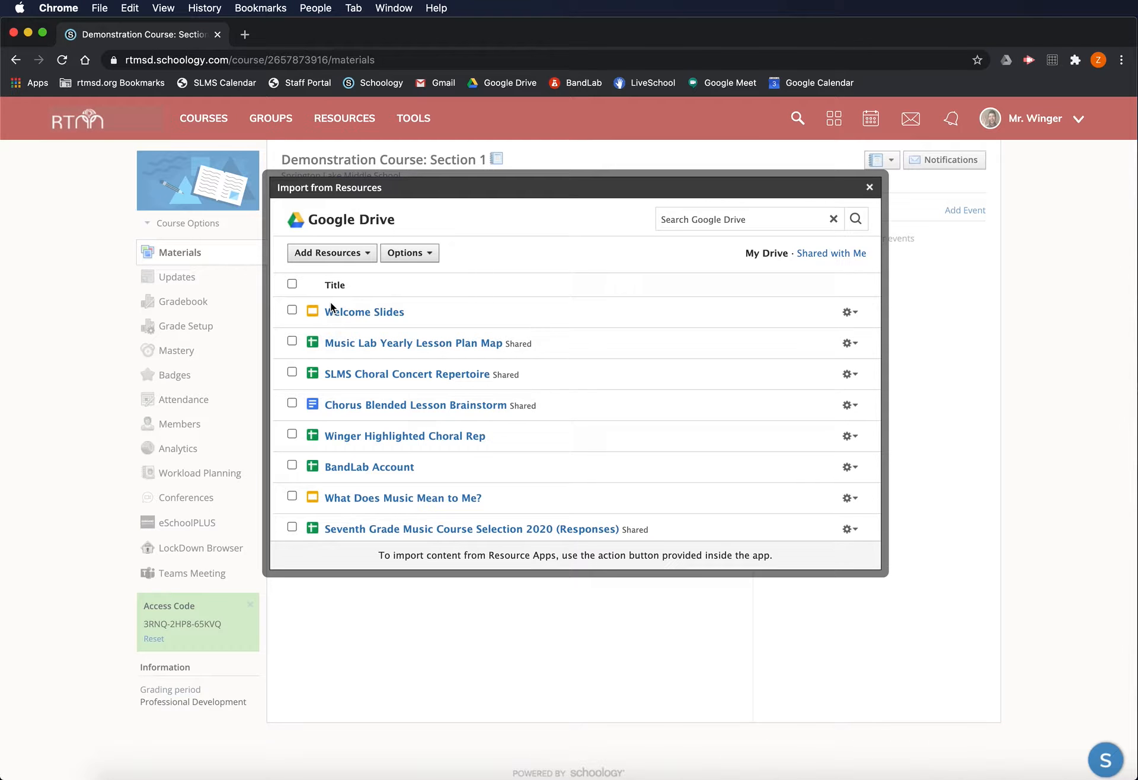
{"action": "left_click", "coordinate": [292, 310]}
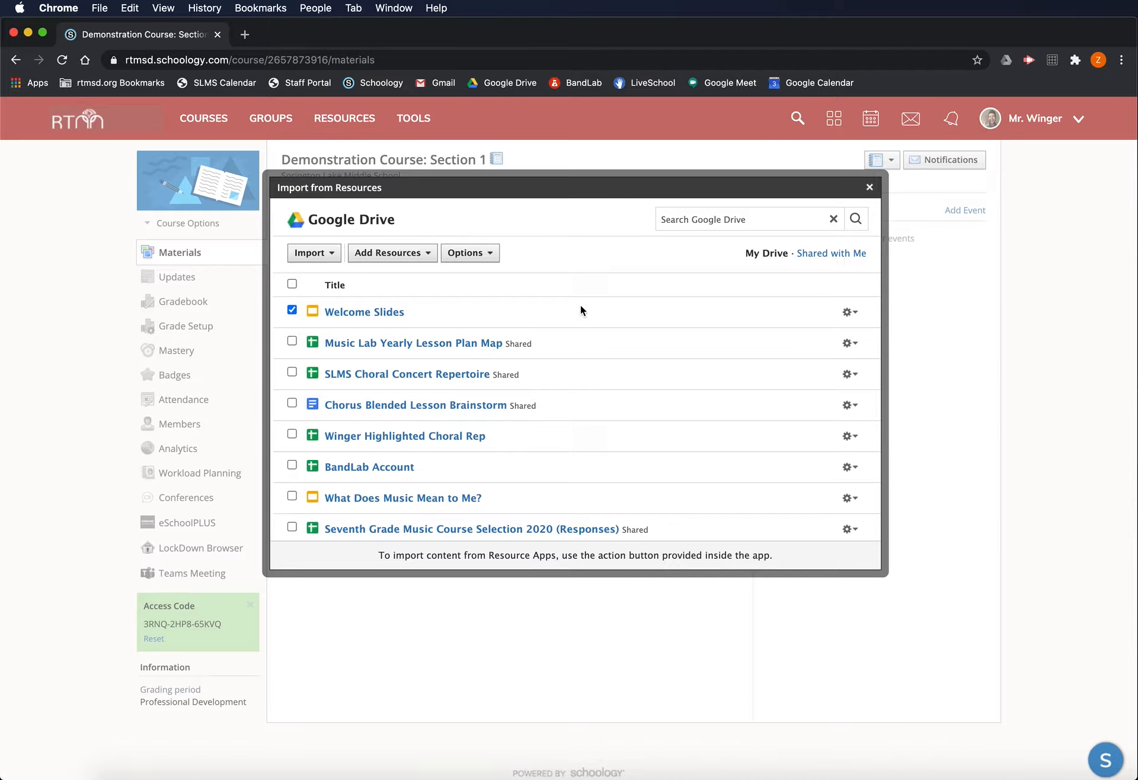
{"action": "left_click", "coordinate": [319, 255]}
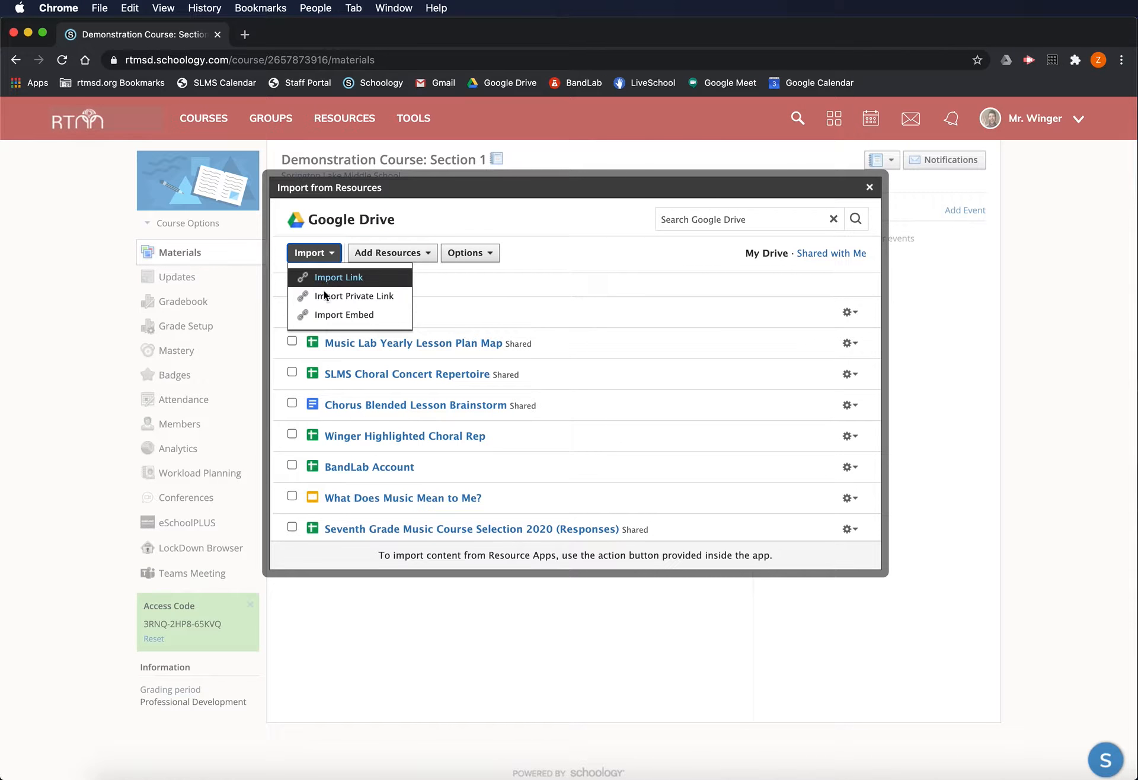
{"action": "left_click", "coordinate": [380, 317]}
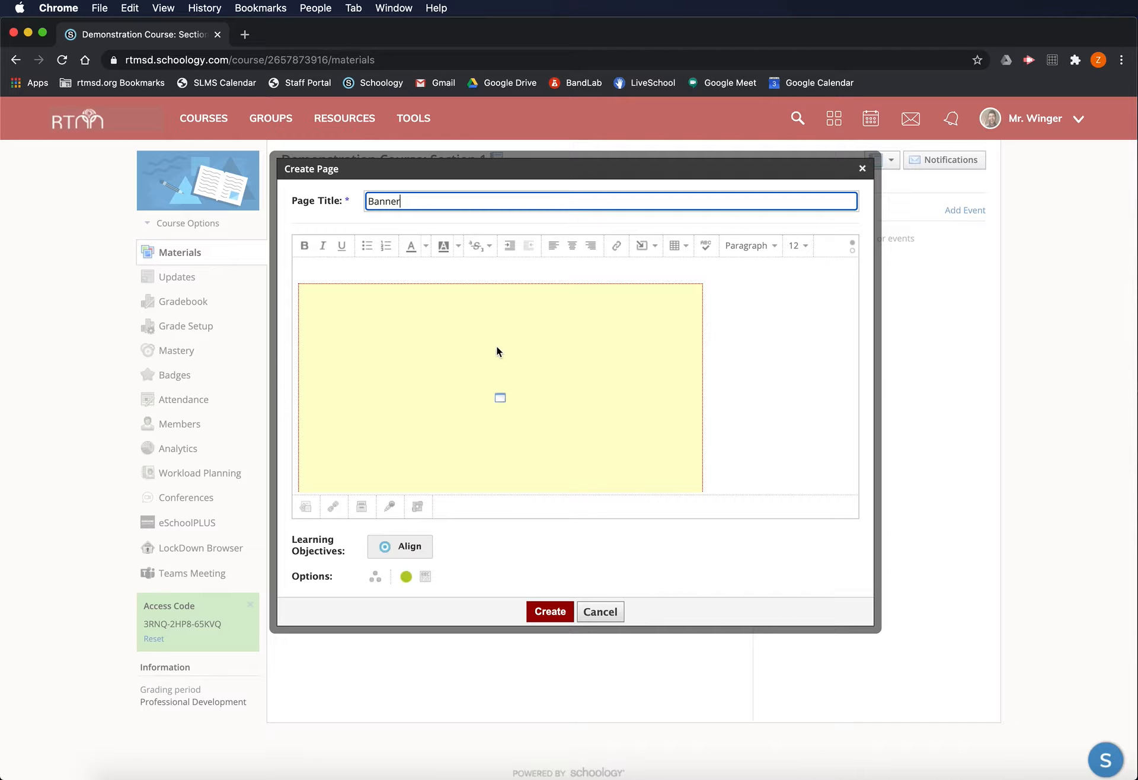
{"action": "left_click", "coordinate": [325, 270]}
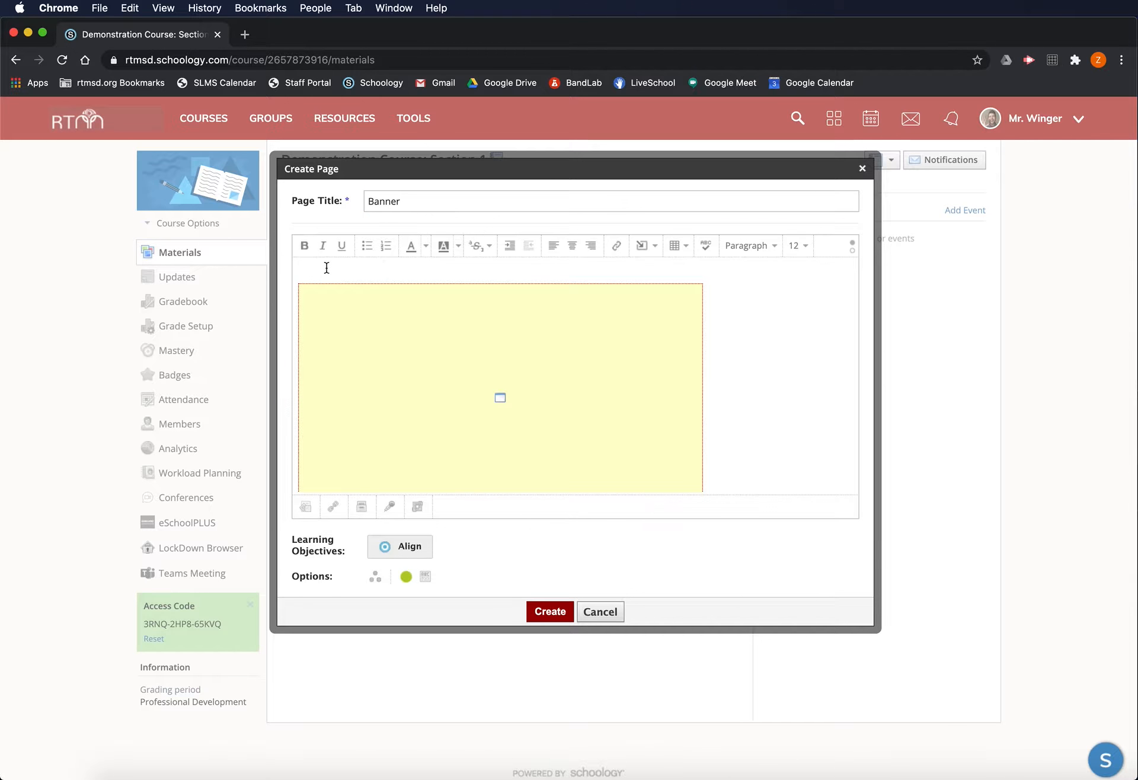
{"action": "key", "text": "Delete"}
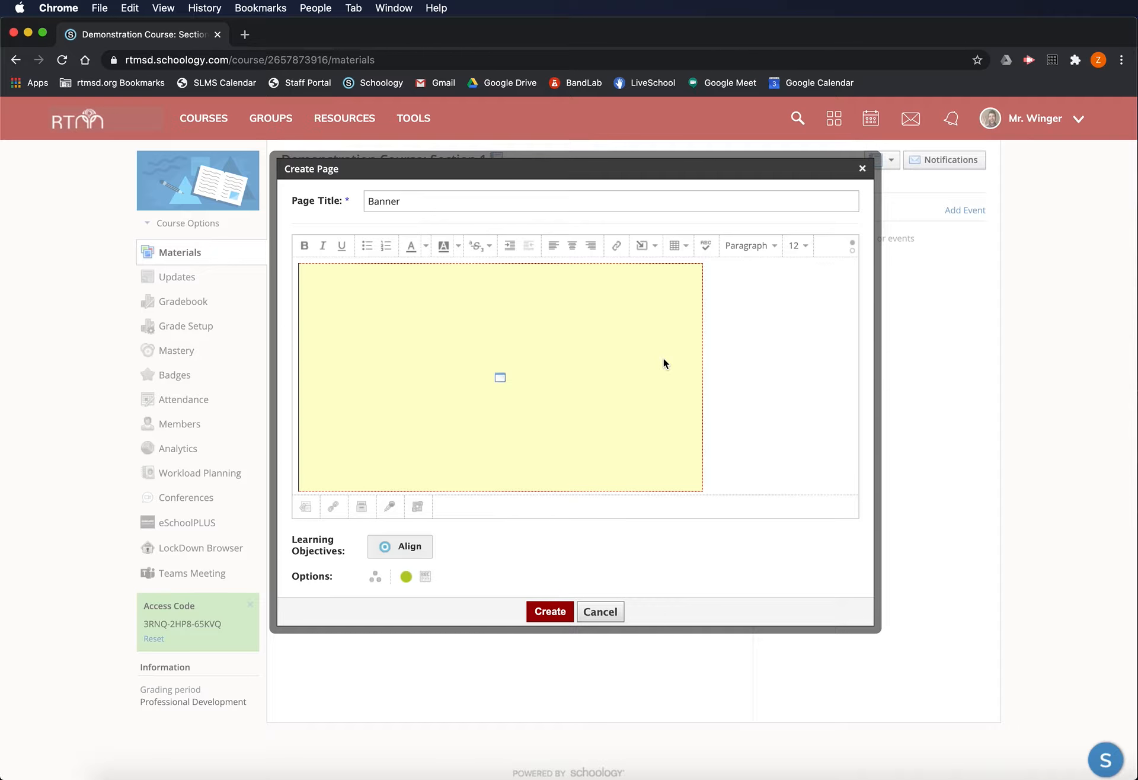
Set the embedded presentation's width to 975 with constrained proportions.
{"action": "left_click", "coordinate": [443, 311]}
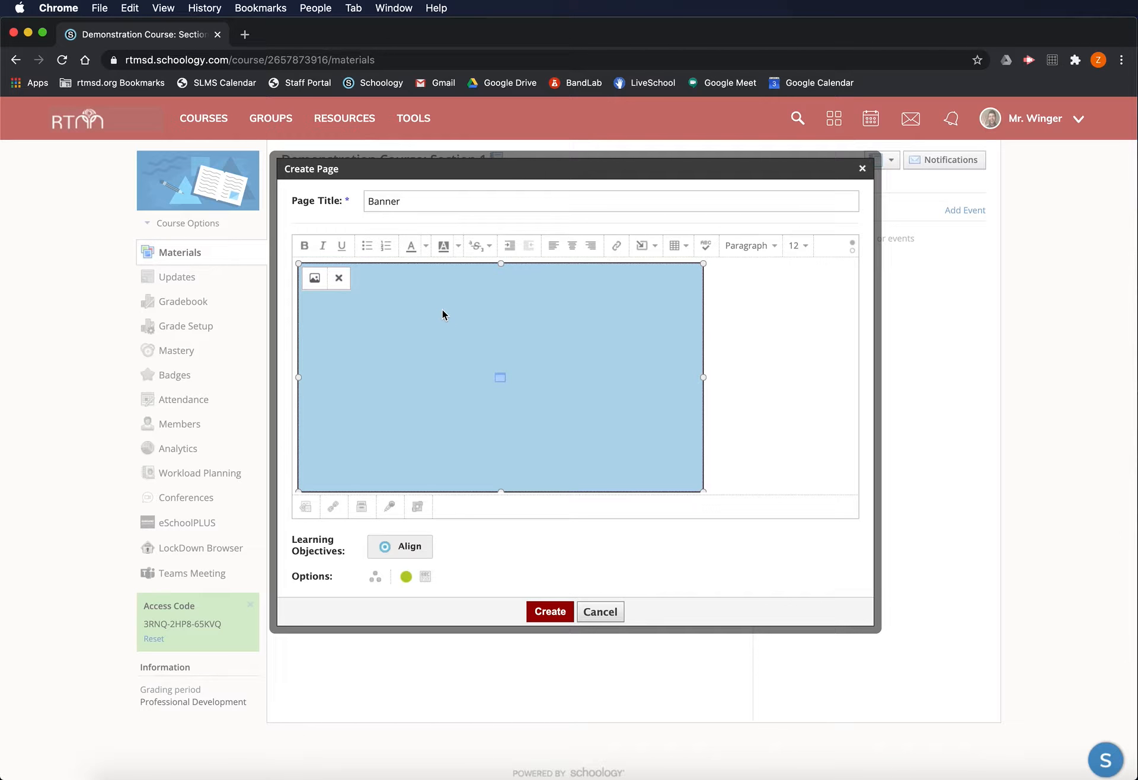
{"action": "left_click", "coordinate": [314, 280]}
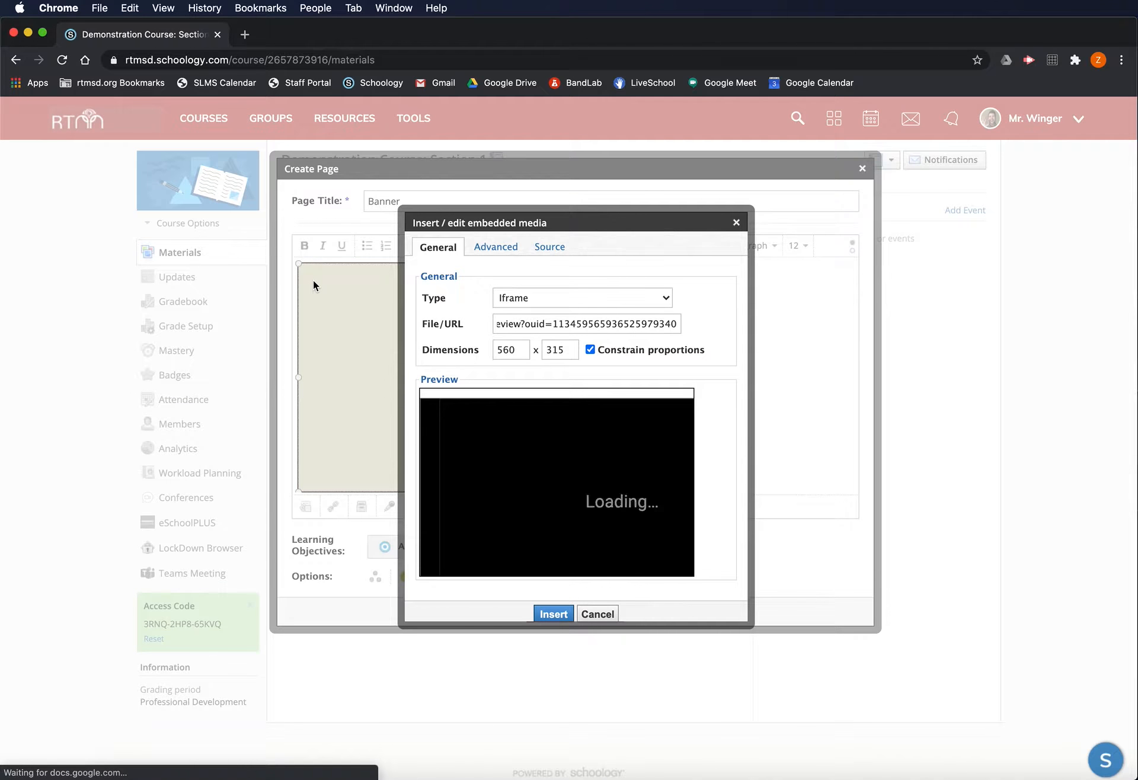
{"action": "left_click", "coordinate": [510, 350]}
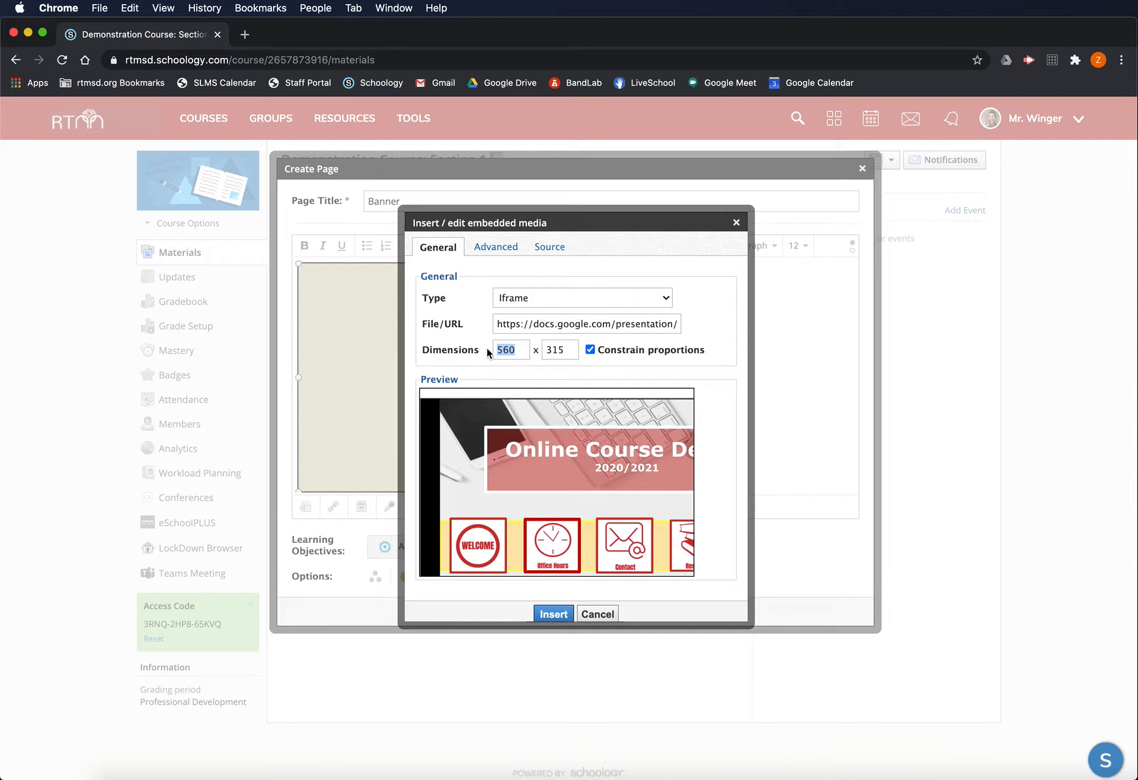
{"action": "type", "text": "975"}
{"action": "left_click", "coordinate": [509, 368]}
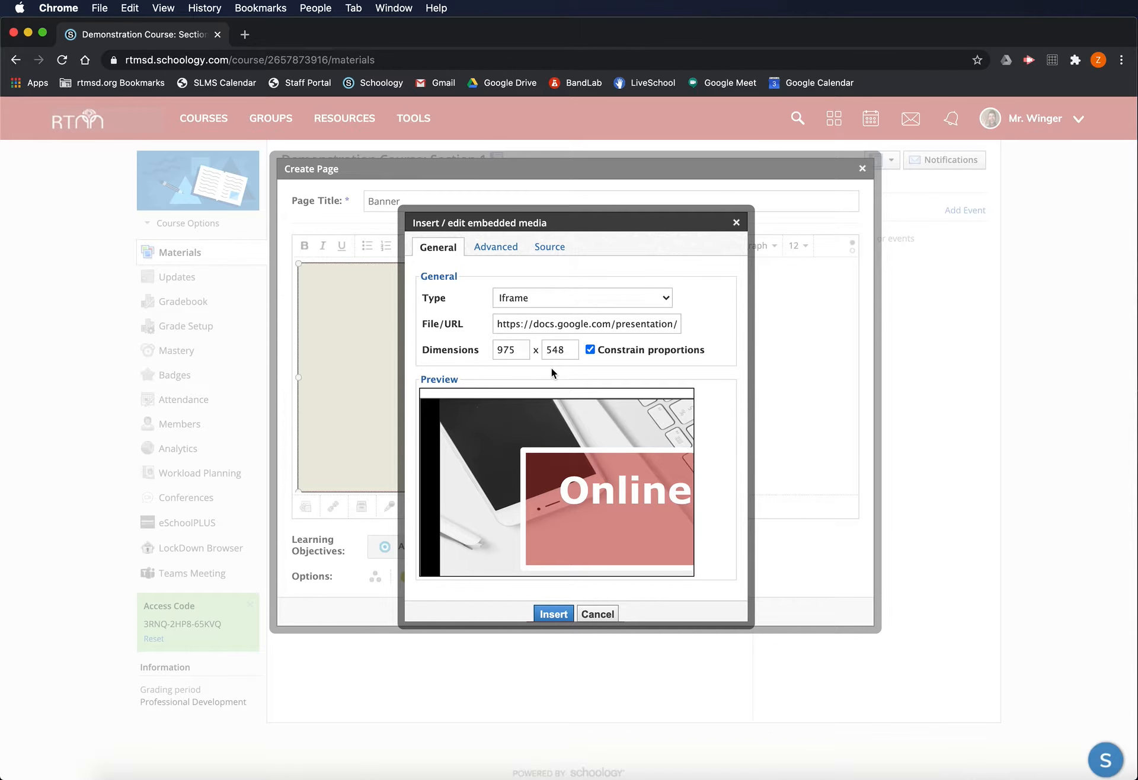
Copy the embedded presentation's complete iframe source code, then apply the media settings and create the Banner page.
{"action": "left_click", "coordinate": [549, 250]}
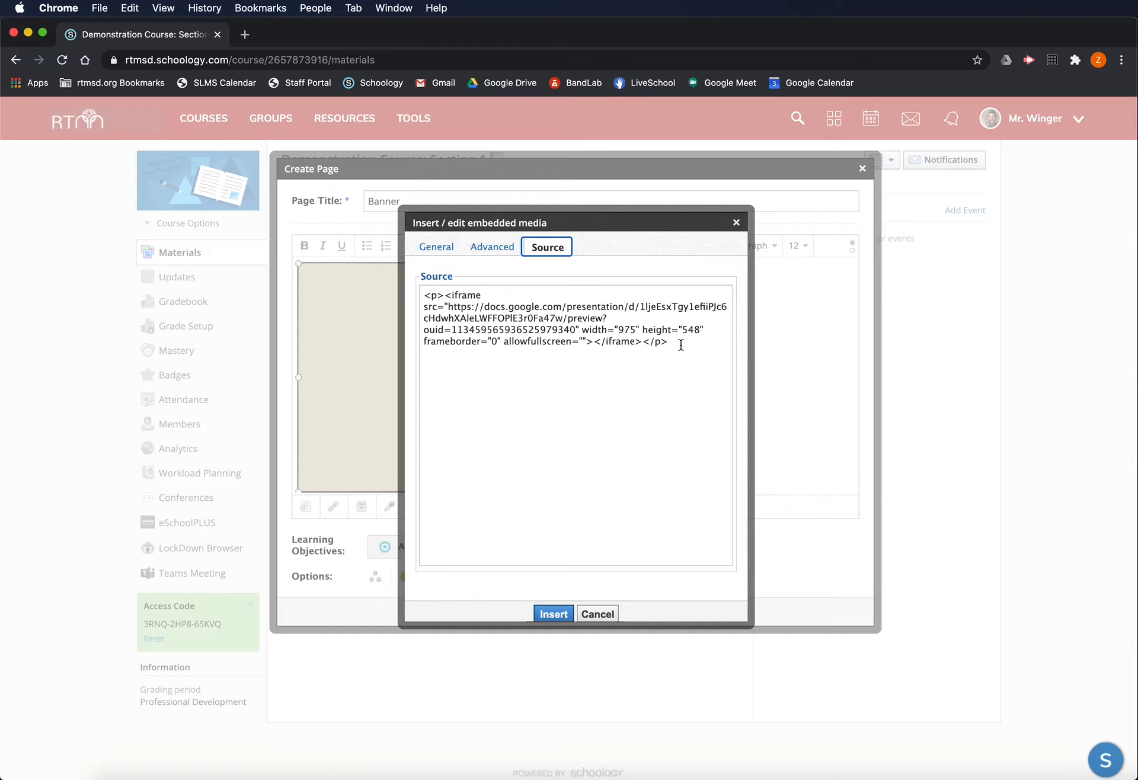
{"action": "left_click_drag", "start_coordinate": [681, 342], "coordinate": [393, 300]}
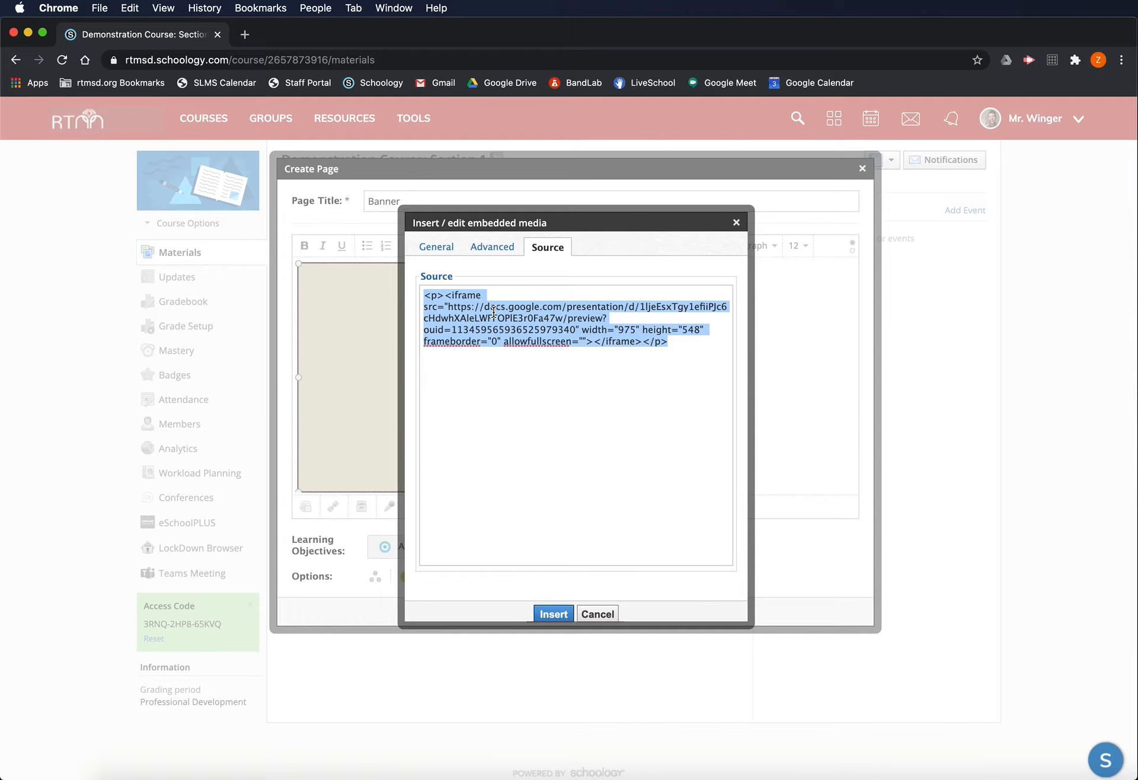
{"action": "left_click", "coordinate": [551, 616]}
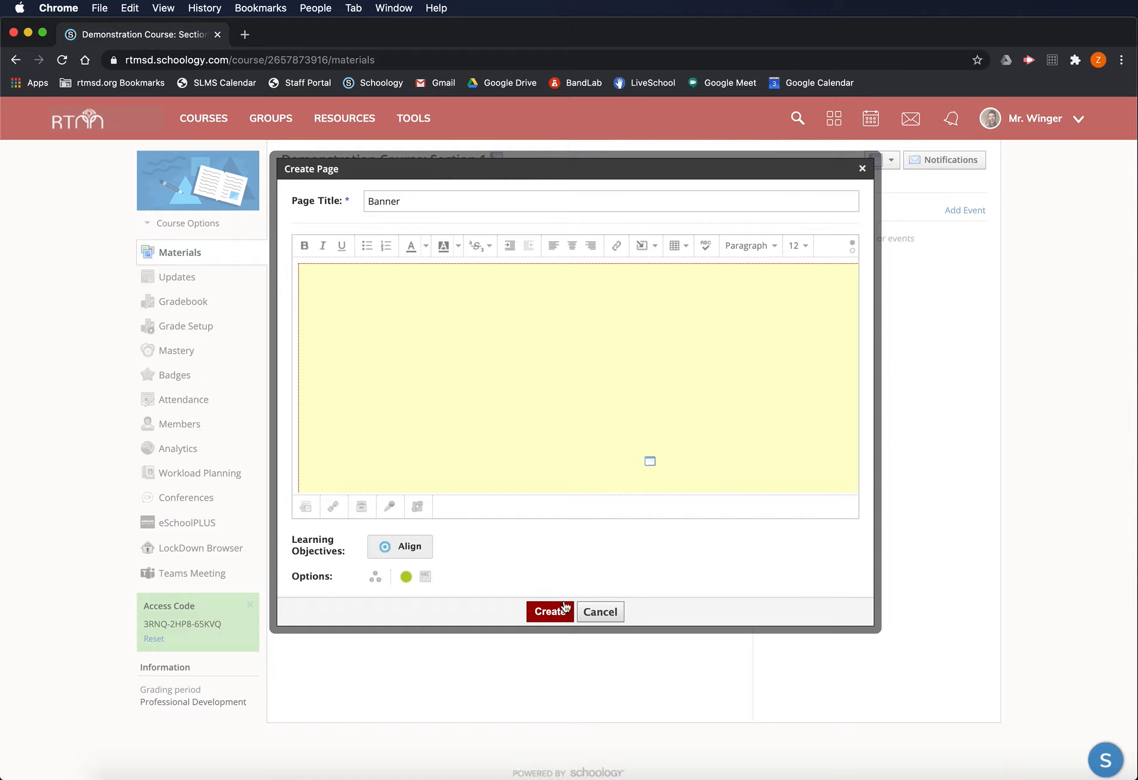
{"action": "left_click", "coordinate": [550, 611]}
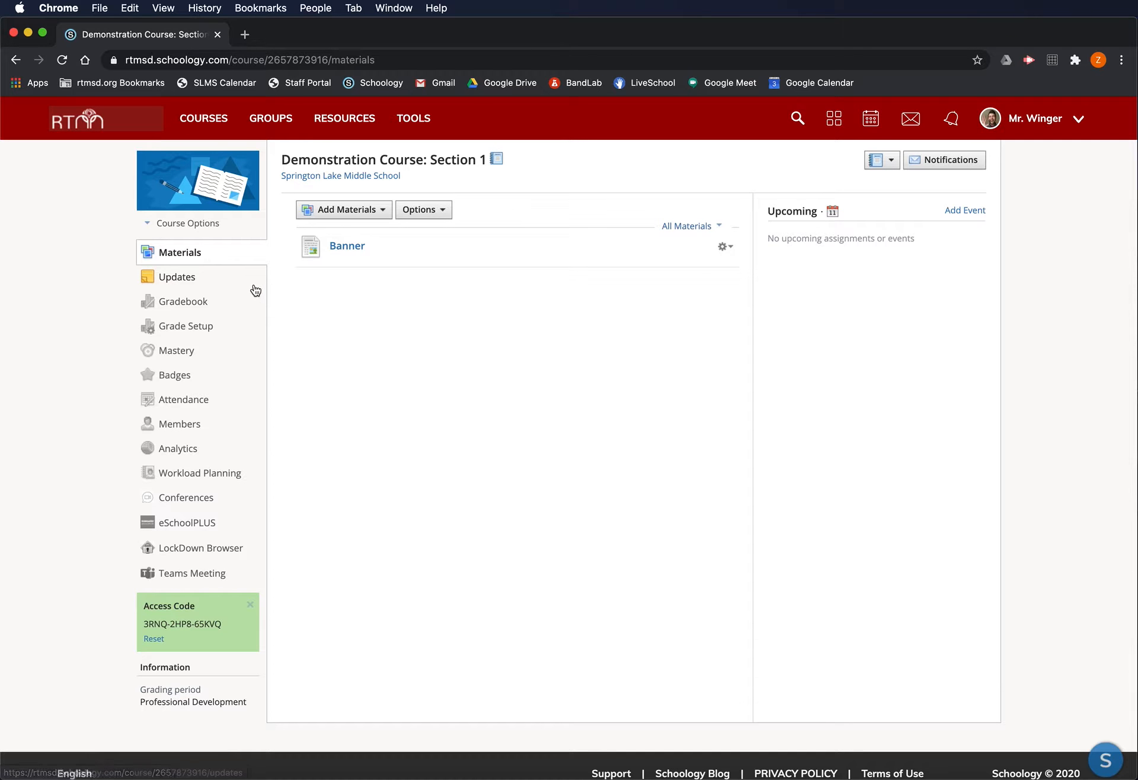
Go to the course's Updates and inspect the HTML of the empty post editor.
{"action": "left_click", "coordinate": [201, 277]}
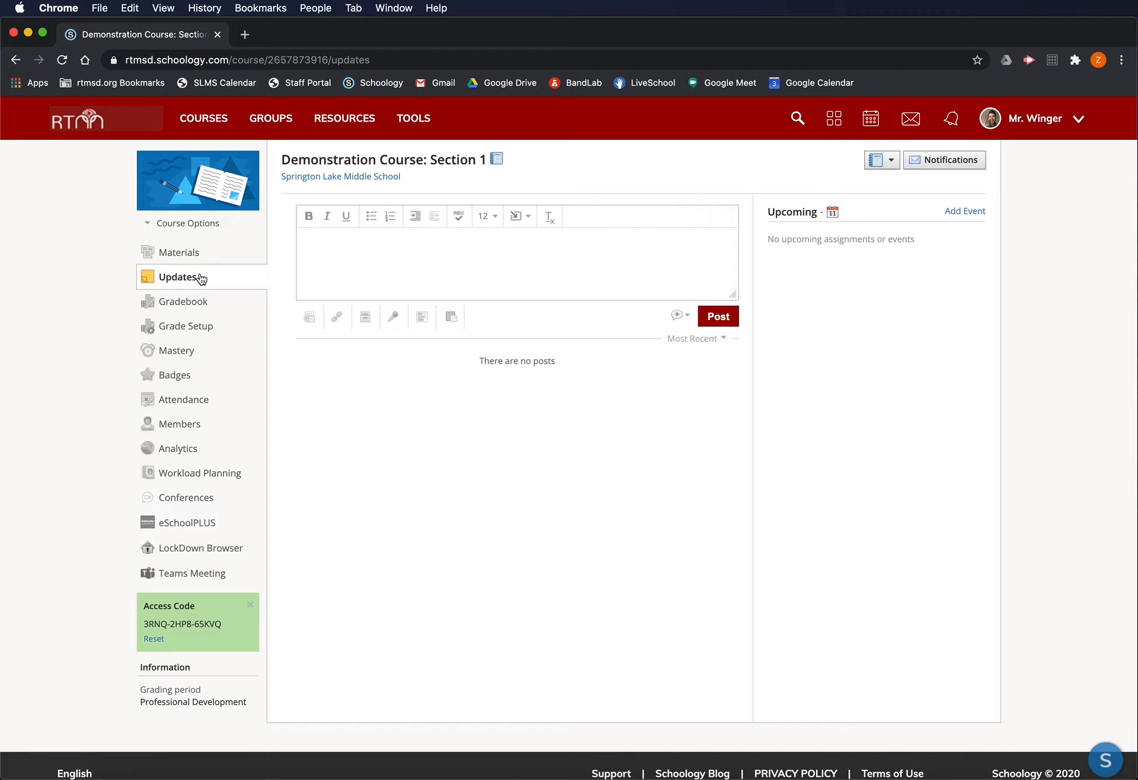
{"action": "left_click", "coordinate": [357, 246]}
{"action": "right_click", "coordinate": [314, 242]}
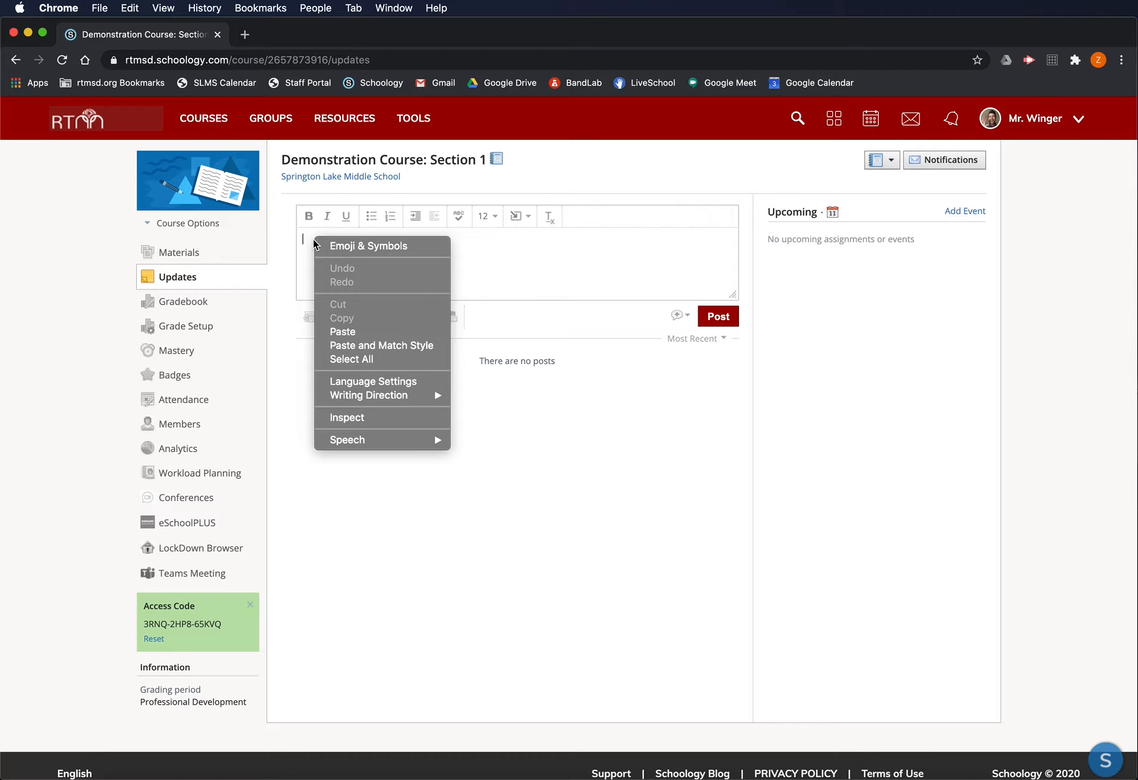
{"action": "left_click", "coordinate": [378, 418]}
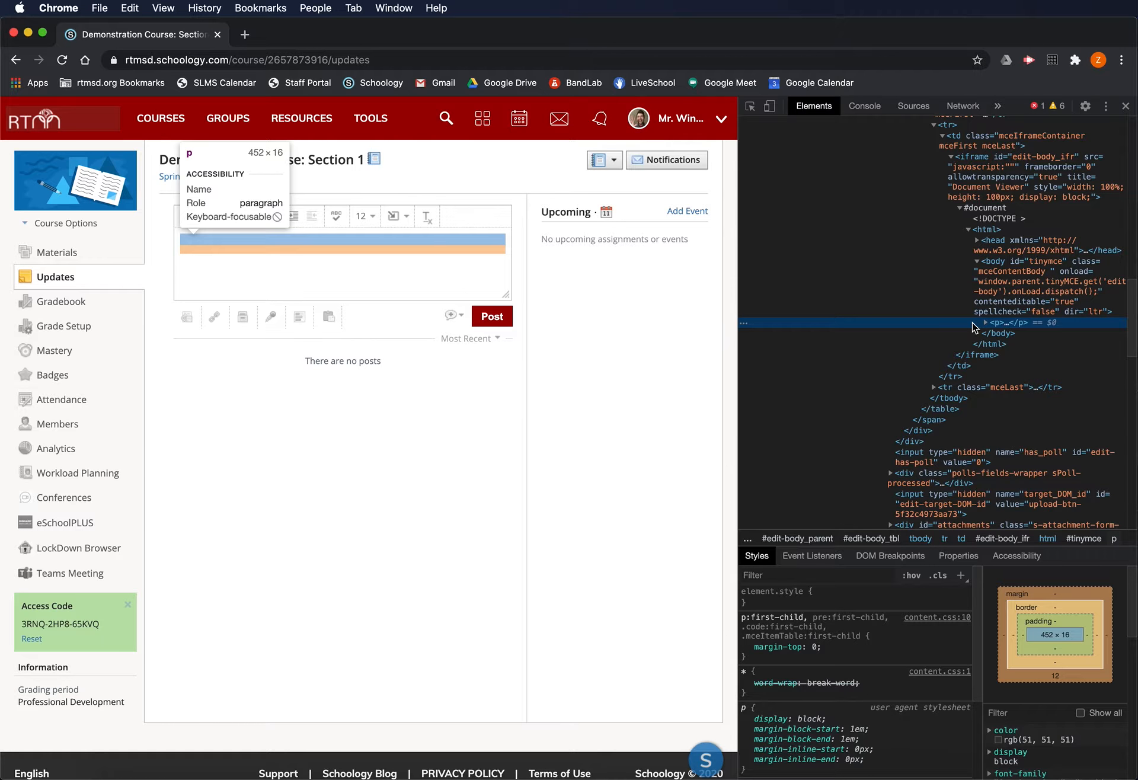
{"action": "left_click", "coordinate": [1126, 105]}
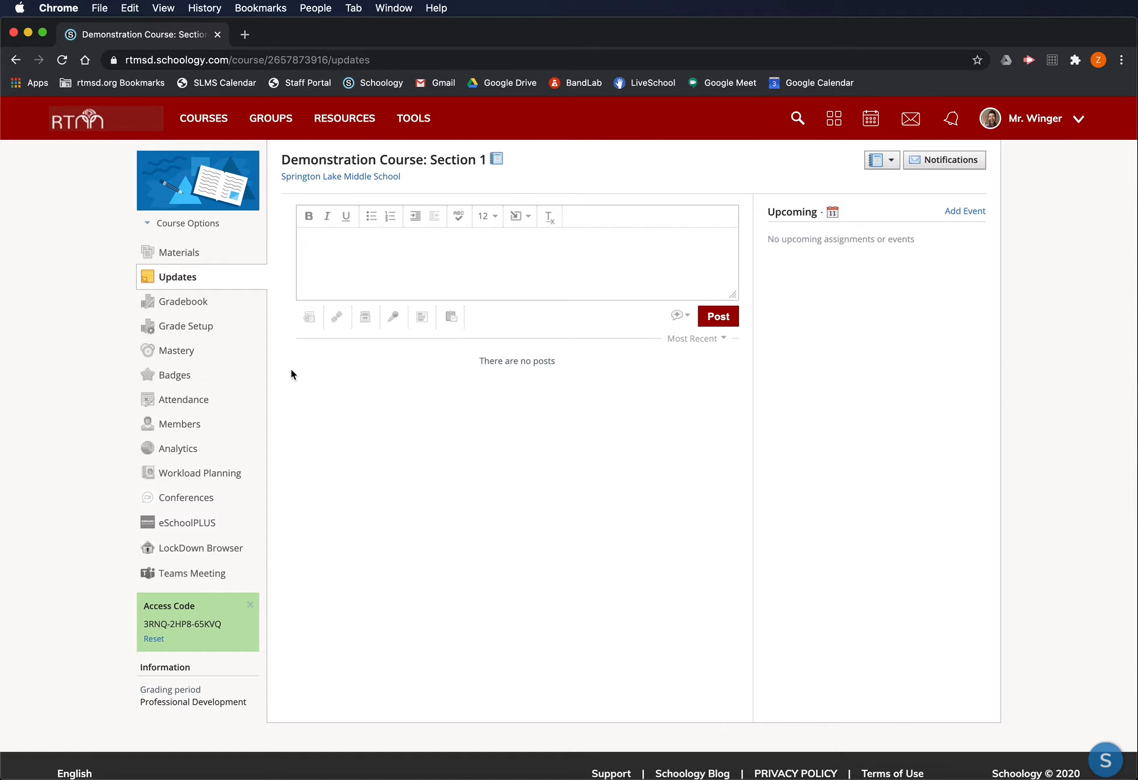
Inspect the empty update post box and replace its paragraph's HTML with the copied iframe code.
{"action": "right_click", "coordinate": [317, 242]}
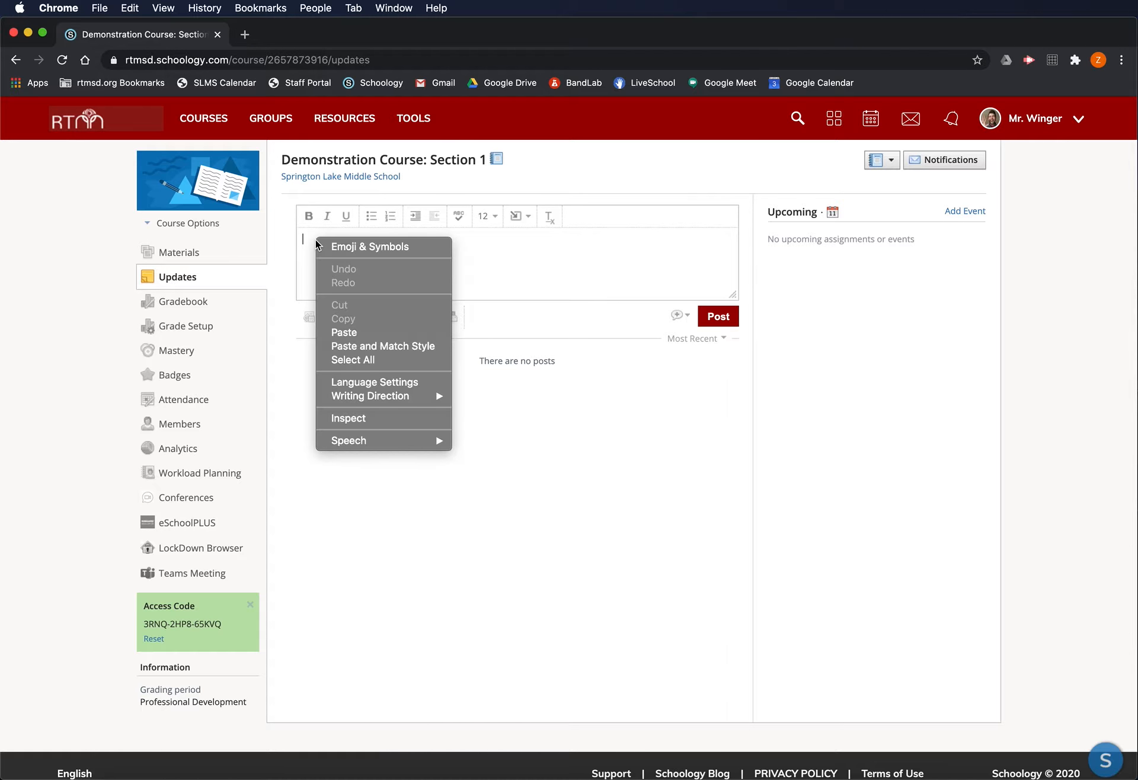
{"action": "left_click", "coordinate": [376, 418]}
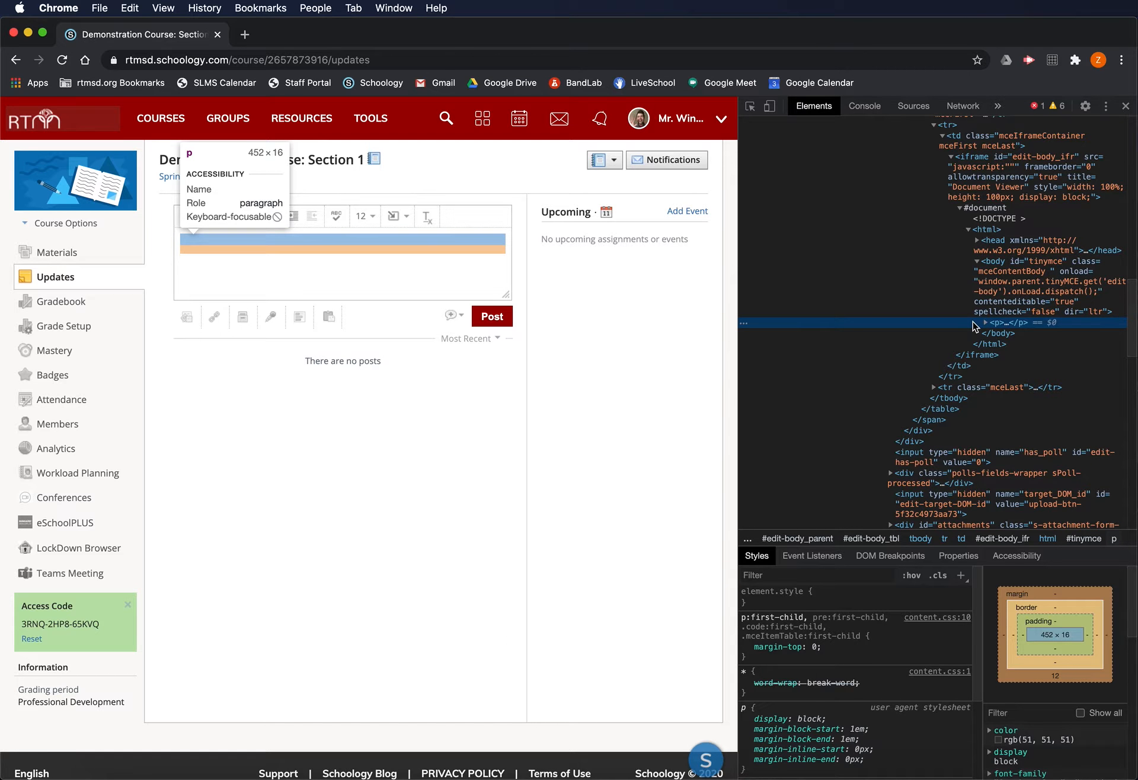
{"action": "right_click", "coordinate": [976, 326]}
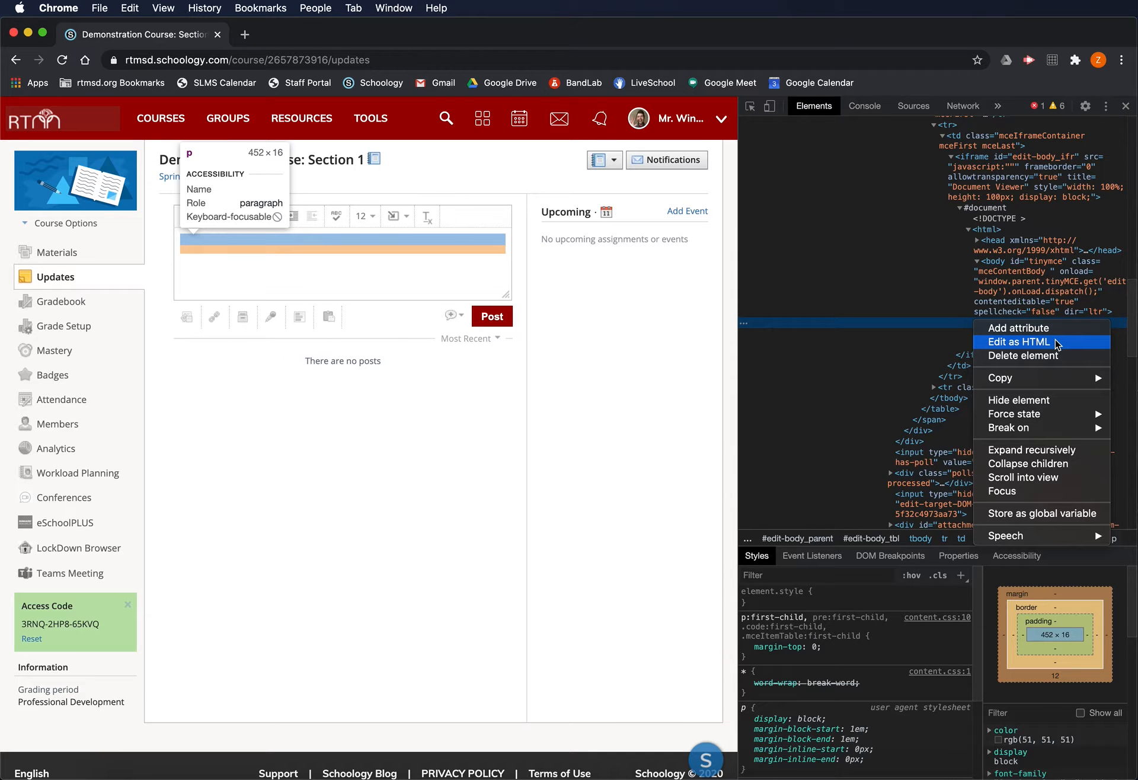
{"action": "left_click", "coordinate": [1020, 342]}
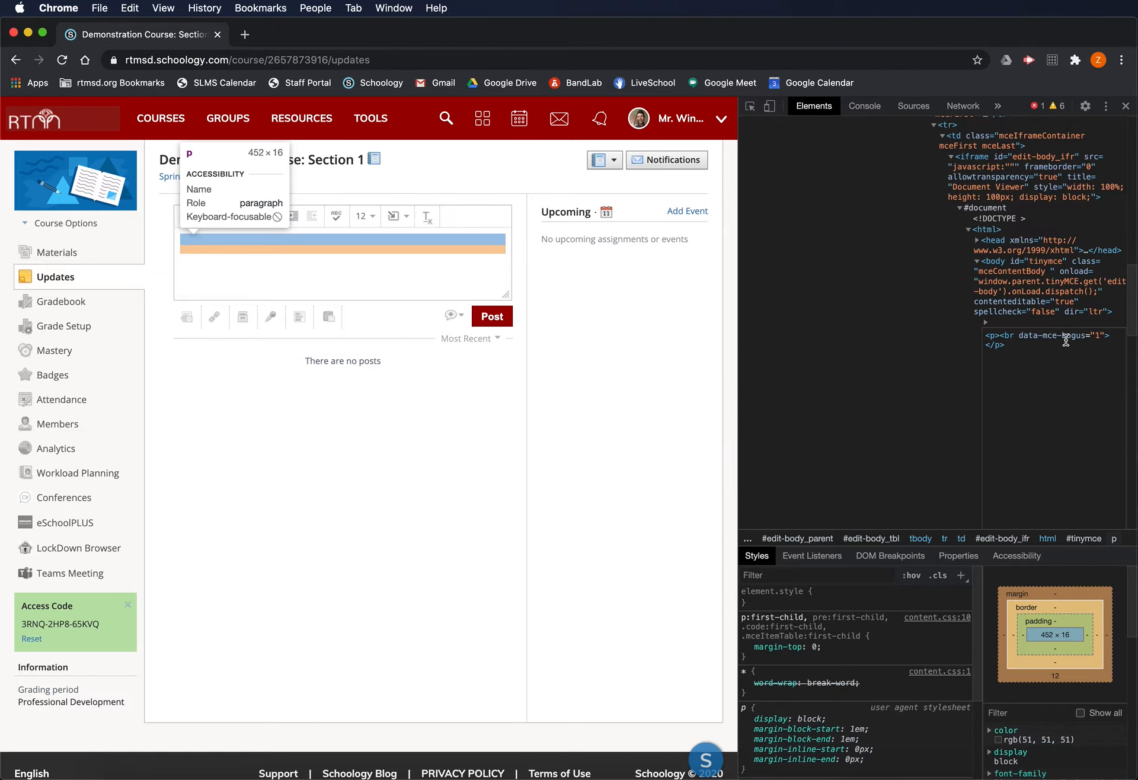
{"action": "left_click_drag", "start_coordinate": [1022, 347], "coordinate": [970, 331]}
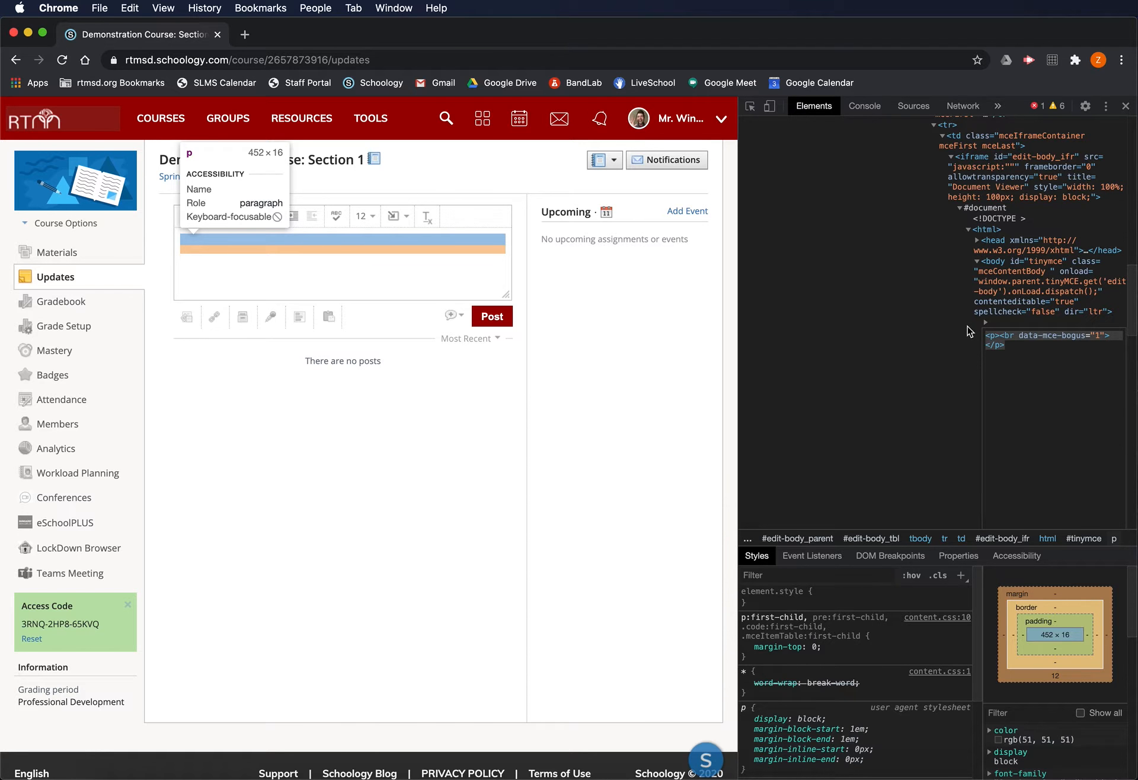
{"action": "key", "text": "BackSpace"}
{"action": "key", "text": "super+v"}
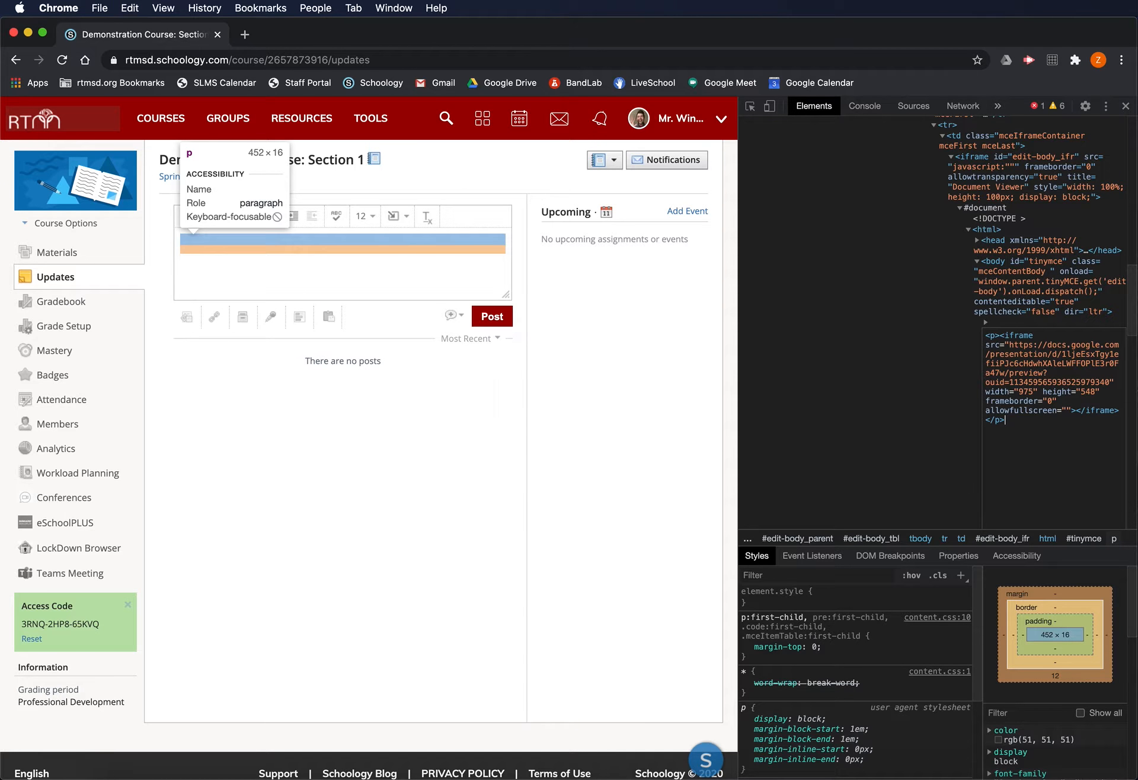
Change the pasted iframe's width to 100% in the HTML and close the developer tools.
{"action": "double_click", "coordinate": [1021, 391]}
{"action": "type", "text": "100%"}
{"action": "double_click", "coordinate": [1091, 391]}
{"action": "left_click", "coordinate": [1107, 392]}
{"action": "left_click", "coordinate": [1126, 108]}
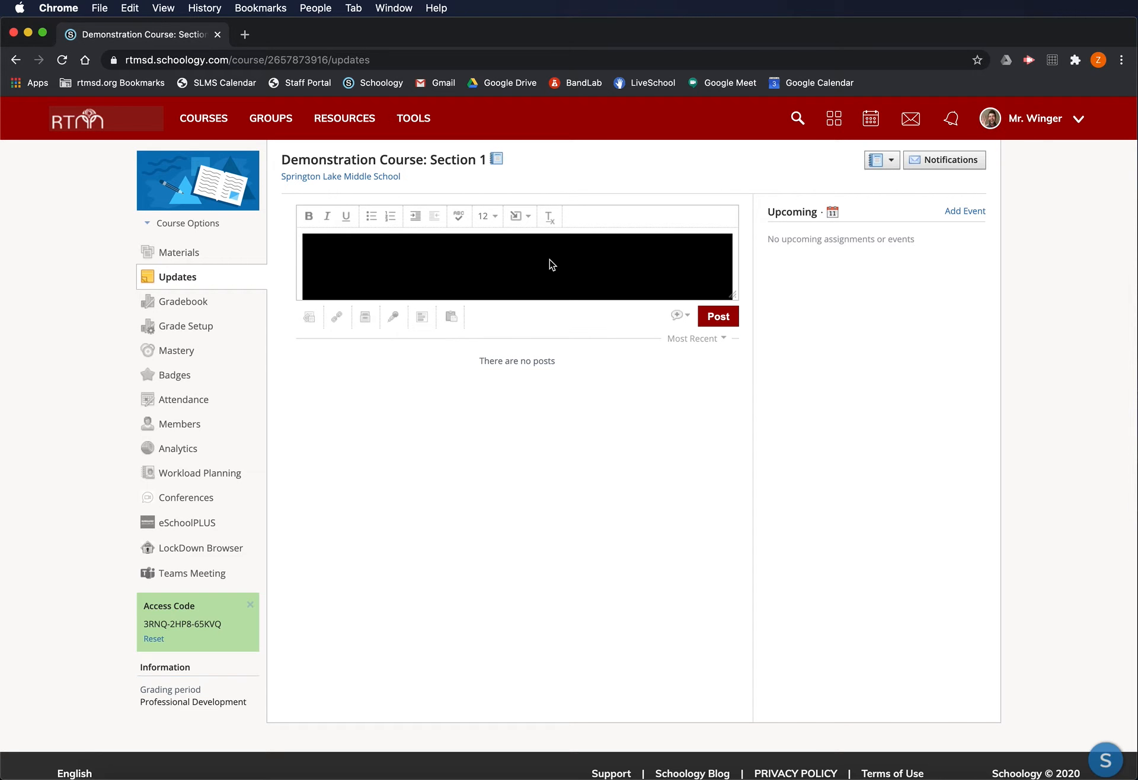
Mark the update containing the embedded slides as an announcement and post it.
{"action": "left_click", "coordinate": [681, 317]}
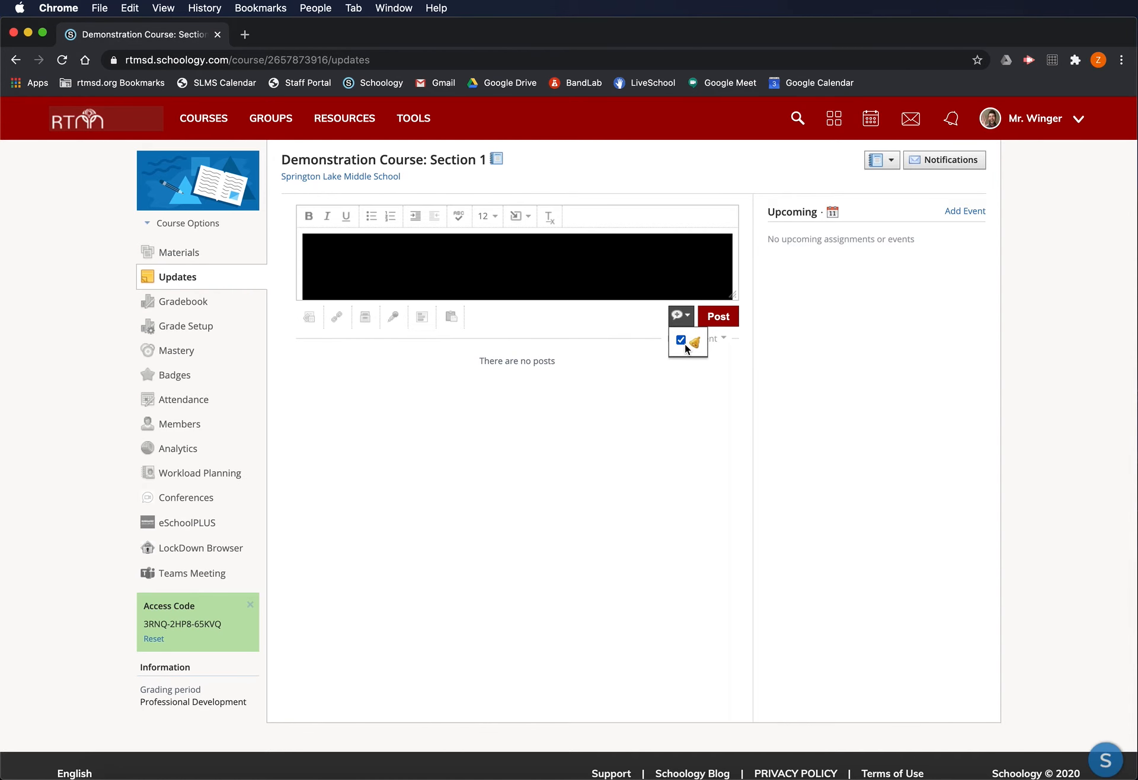
{"action": "left_click", "coordinate": [718, 317]}
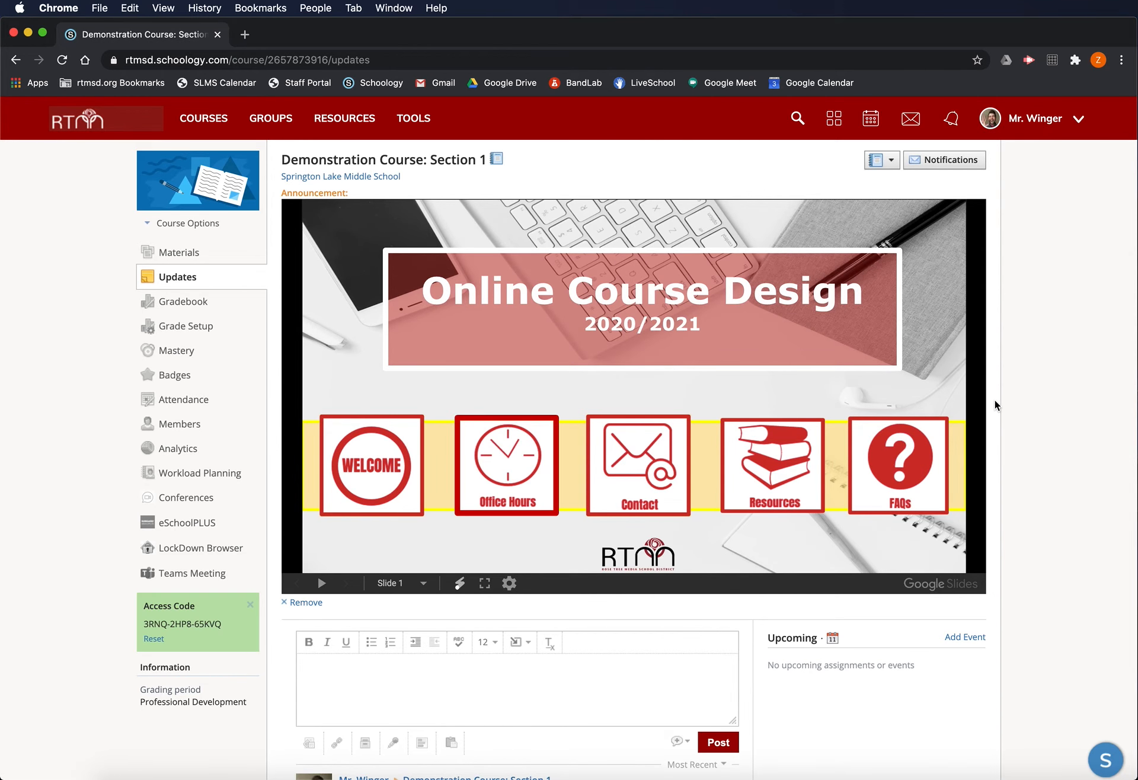
Test the banner's Office Hours and Contact links with their returns to the menu, and view the banner on the course's Materials page.
{"action": "left_click", "coordinate": [512, 459]}
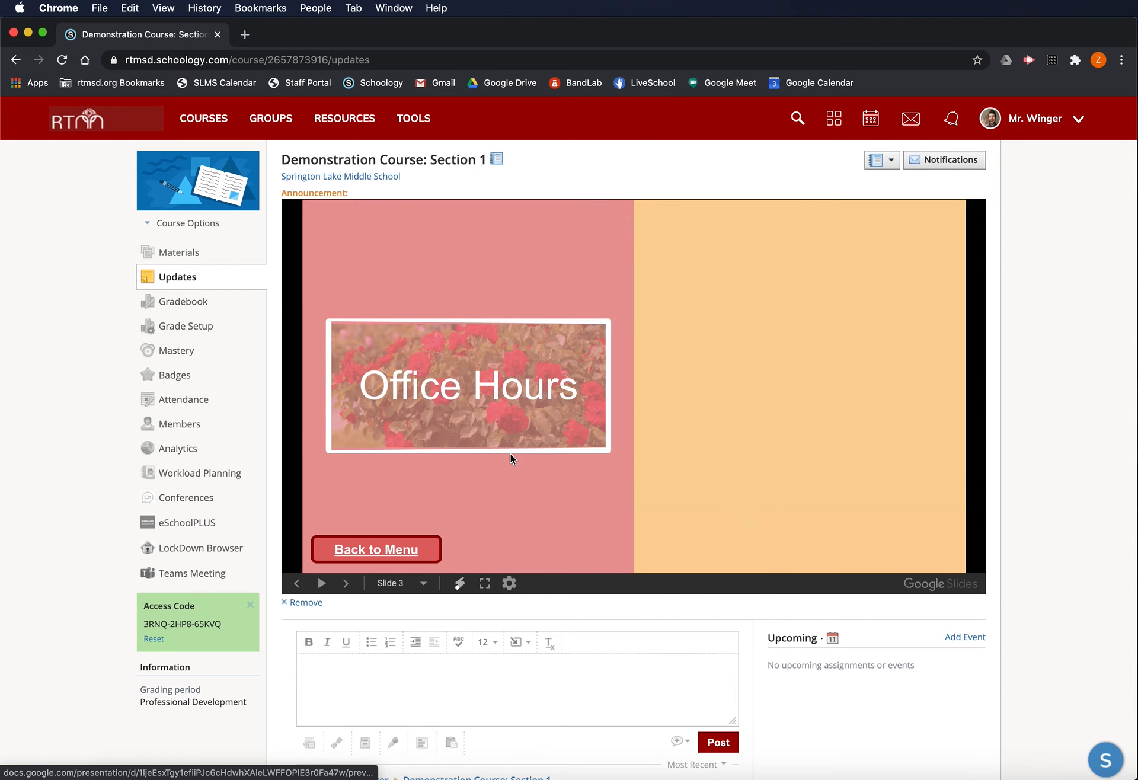
{"action": "left_click", "coordinate": [360, 550]}
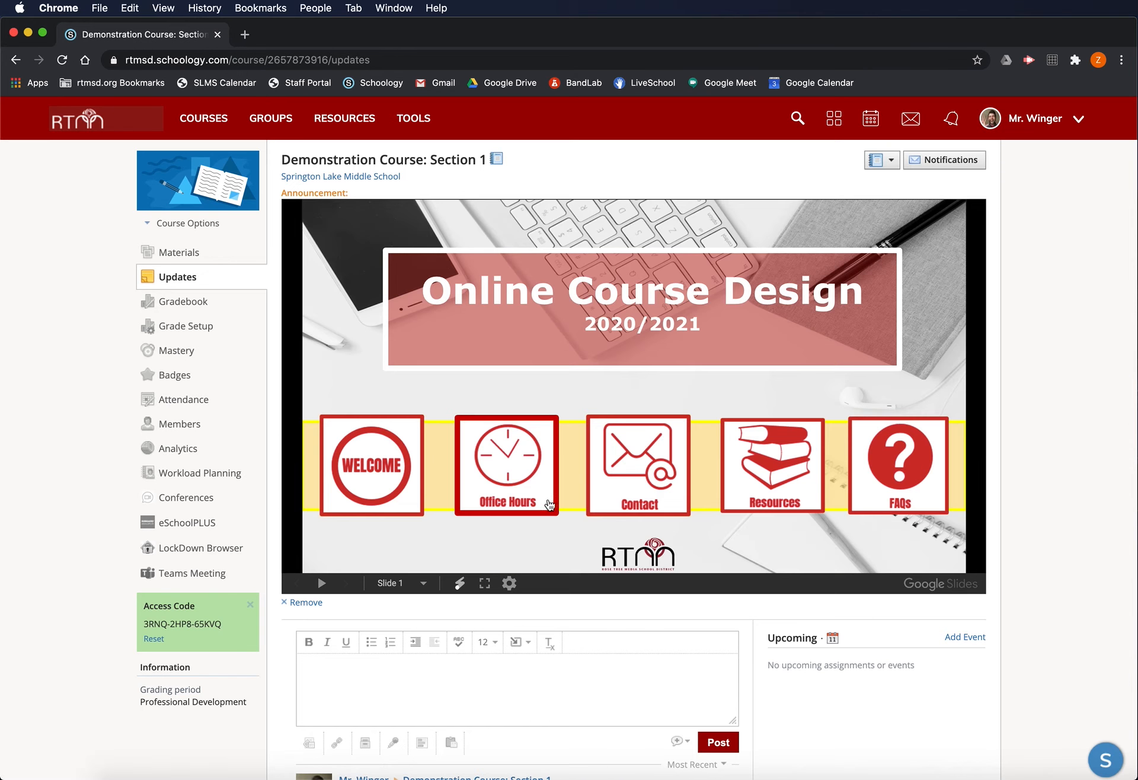
{"action": "left_click", "coordinate": [656, 464]}
{"action": "left_click", "coordinate": [393, 551]}
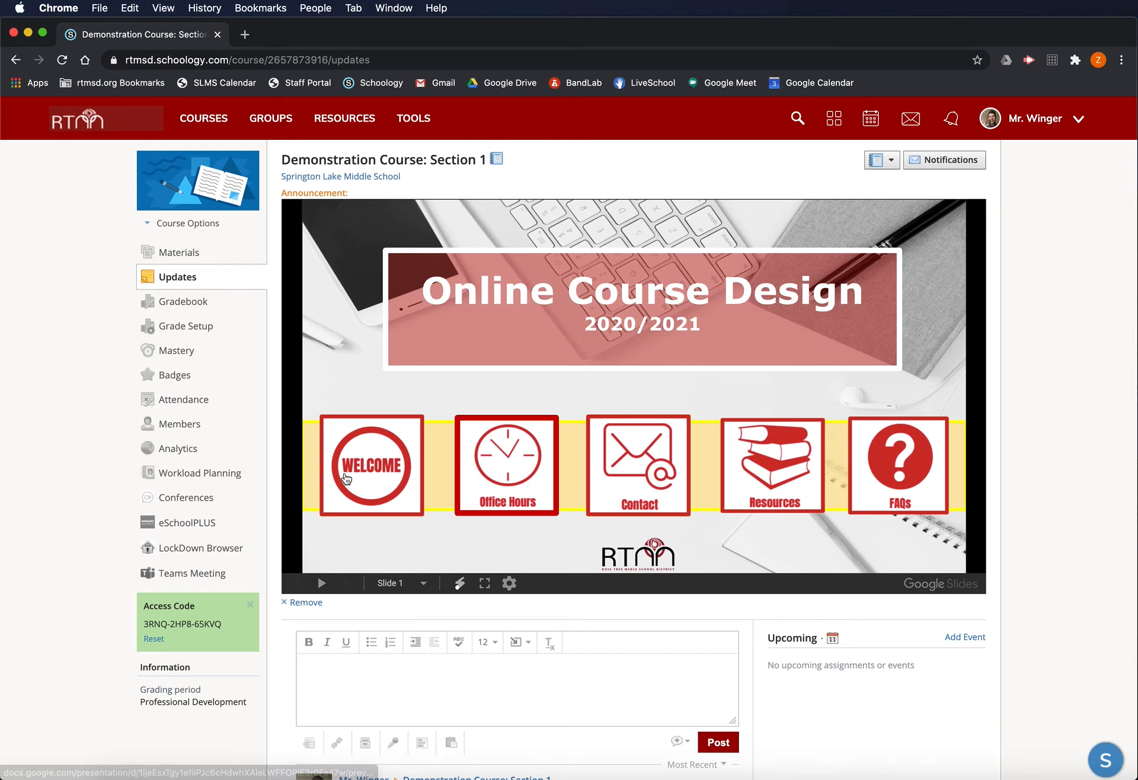
{"action": "left_click", "coordinate": [193, 258]}
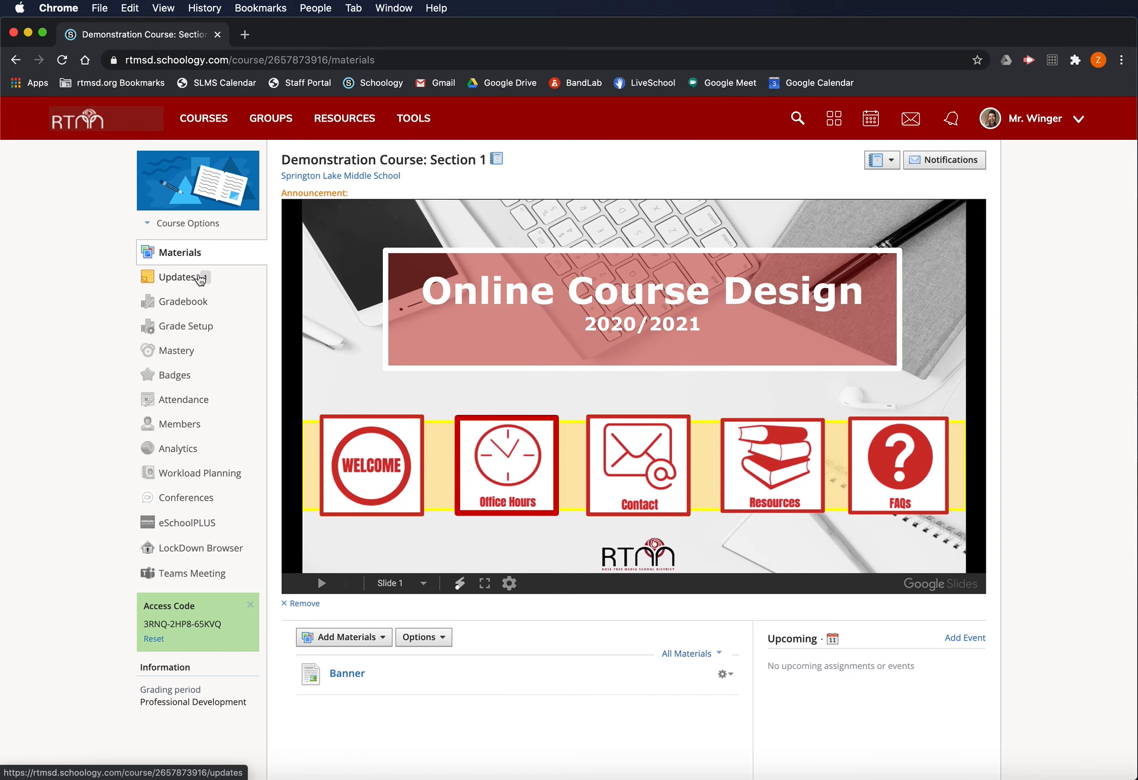
View the posted banner on the course's Updates page, both as the announcement and in the update feed.
{"action": "left_click", "coordinate": [200, 277]}
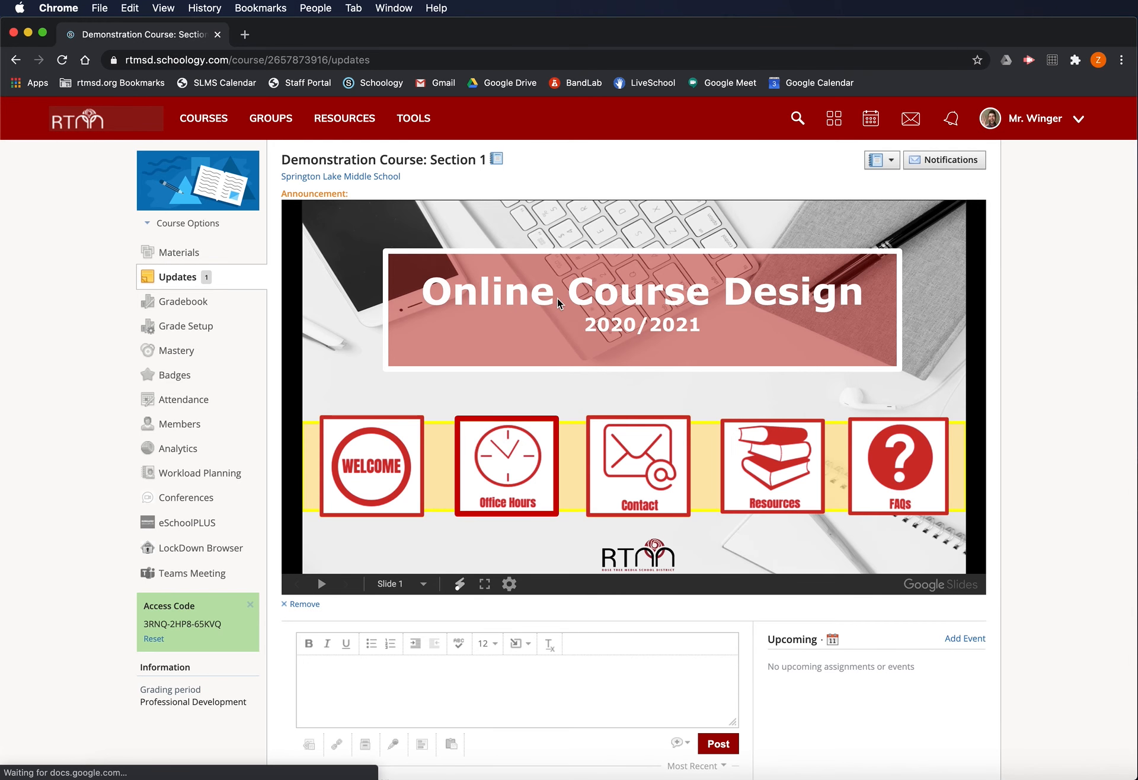
{"action": "scroll", "coordinate": [569, 307], "scroll_direction": "down", "scroll_amount": 10}
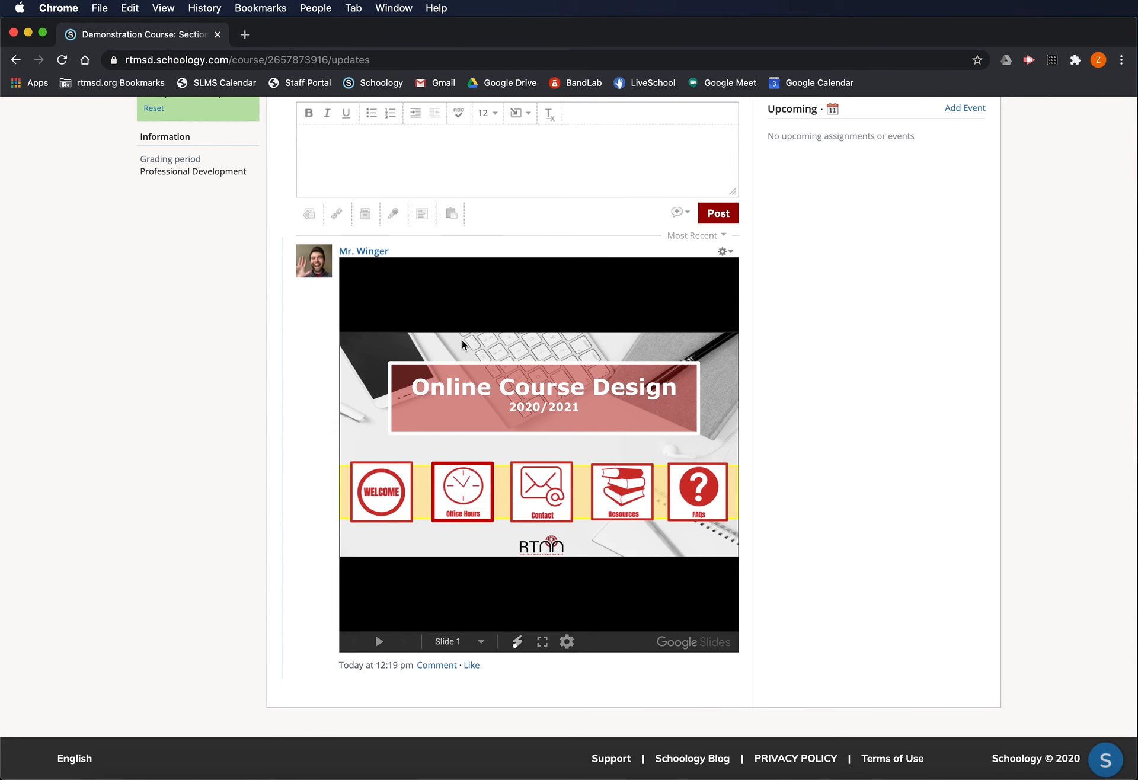
{"action": "scroll", "coordinate": [778, 287], "scroll_direction": "up", "scroll_amount": 10}
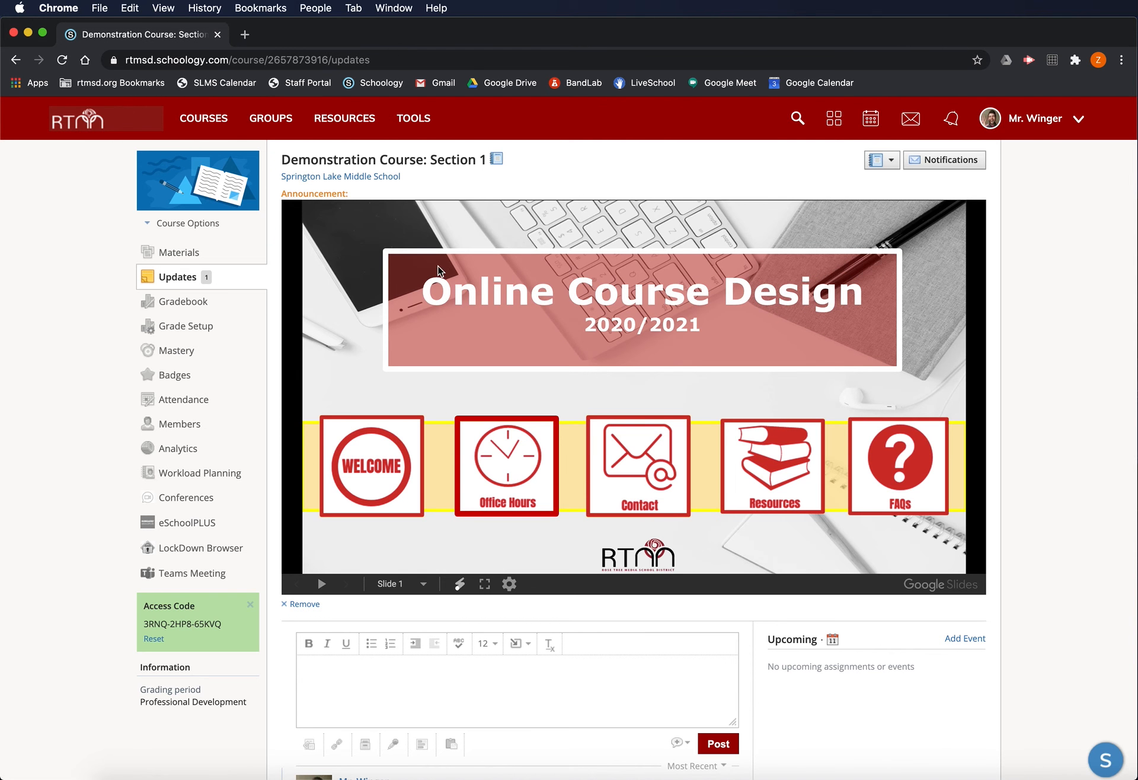
Return to the course's Materials page and unpublish the Banner item in the materials list.
{"action": "left_click", "coordinate": [223, 252]}
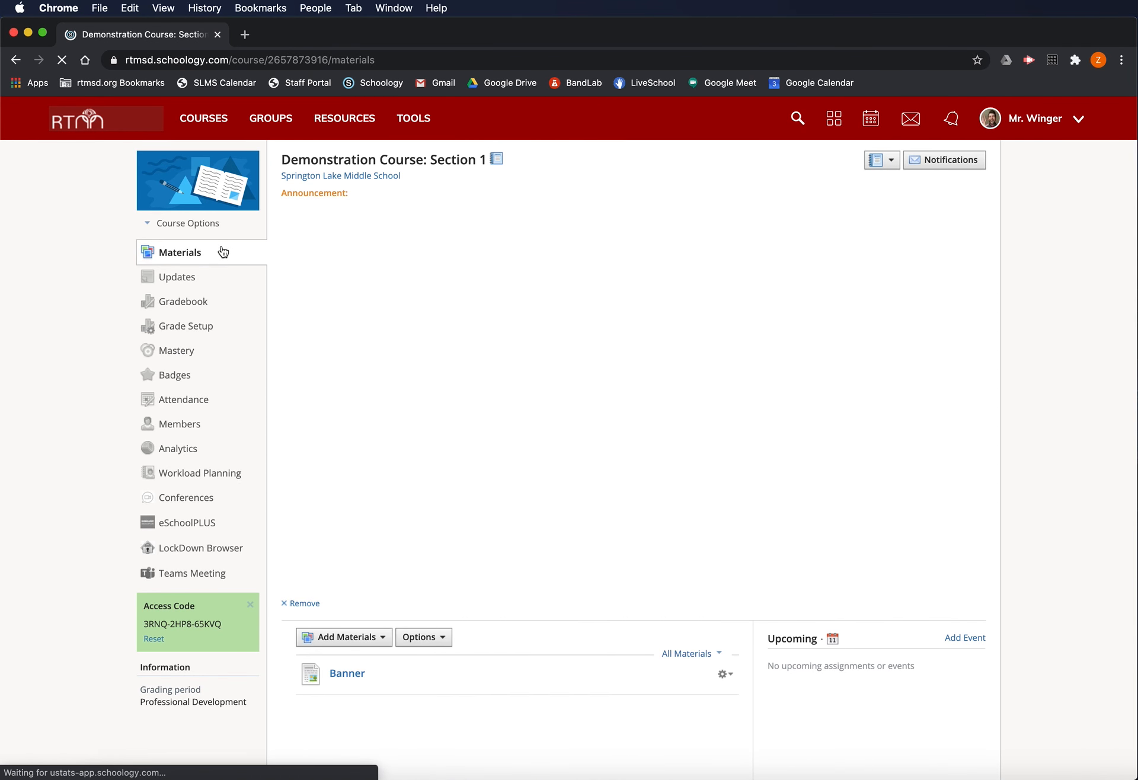
{"action": "scroll", "coordinate": [376, 375], "scroll_direction": "down", "scroll_amount": 5}
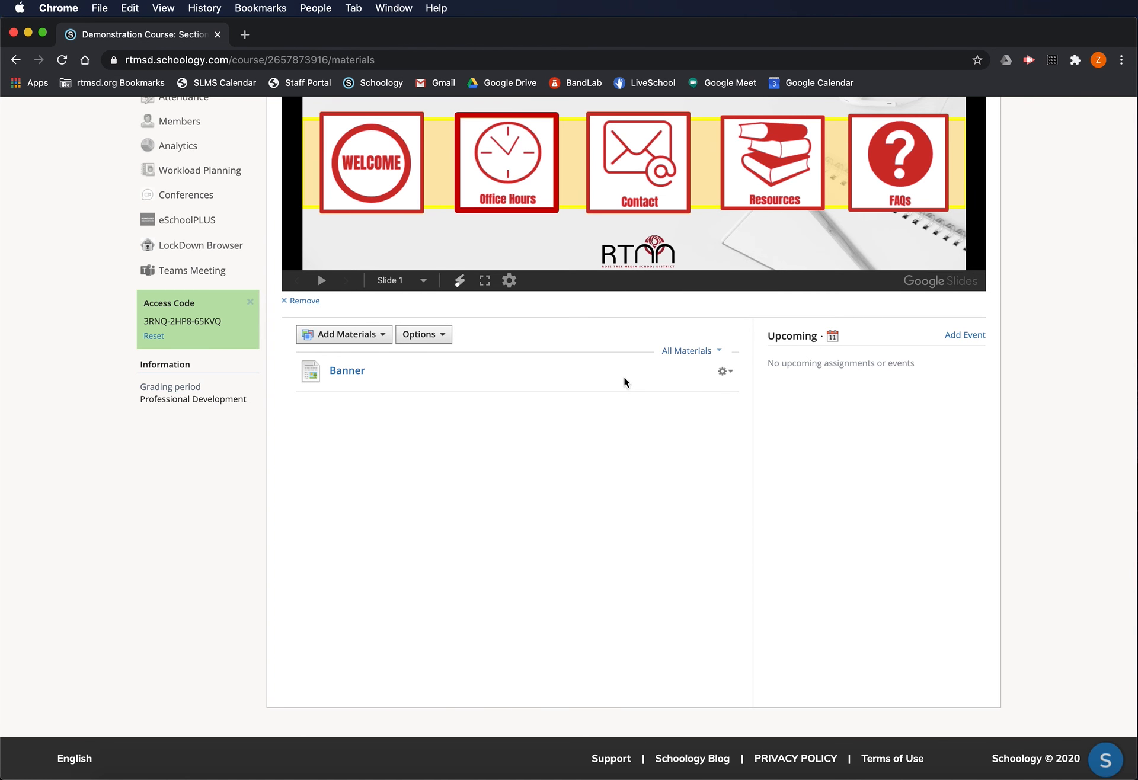
{"action": "left_click", "coordinate": [725, 372]}
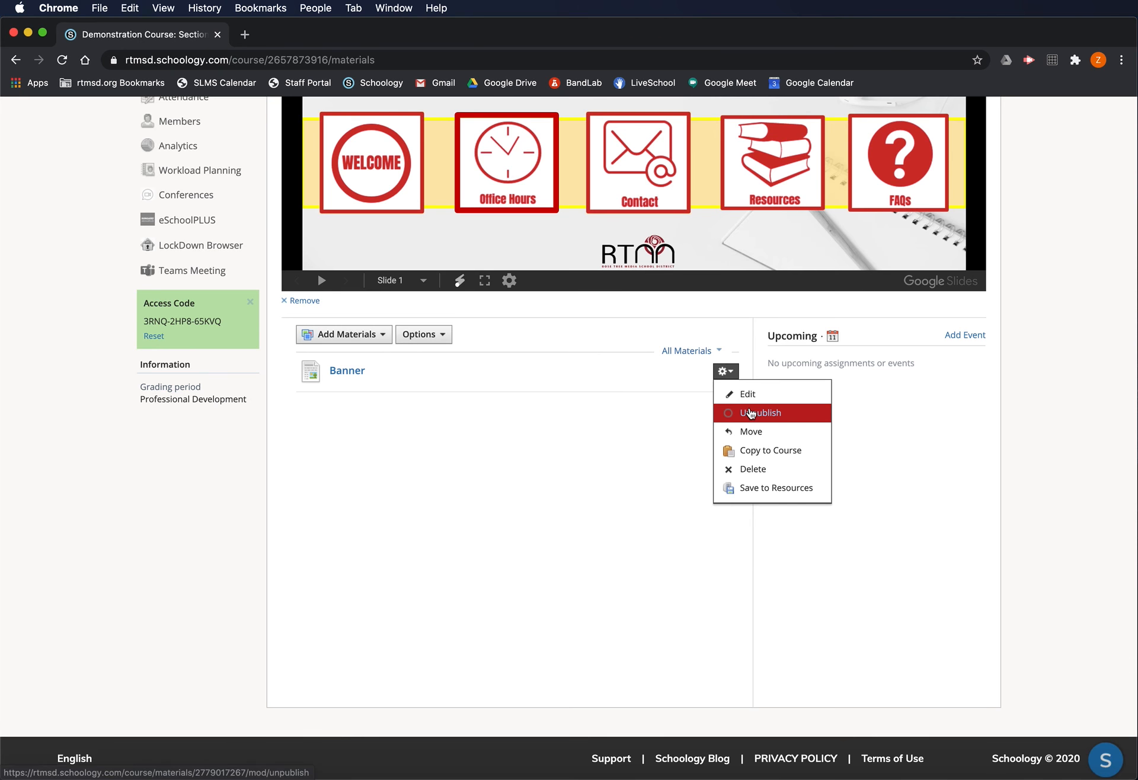
{"action": "left_click", "coordinate": [751, 412]}
{"action": "left_click", "coordinate": [575, 326]}
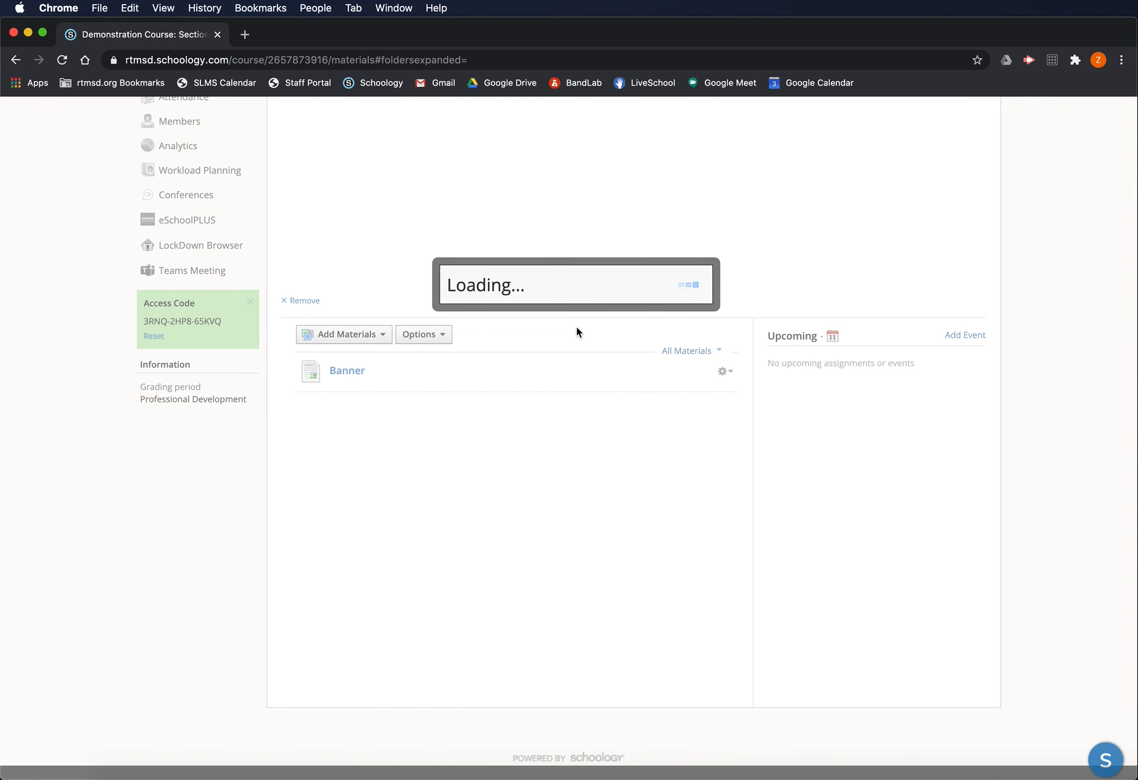
{"action": "scroll", "coordinate": [668, 405], "scroll_direction": "up", "scroll_amount": 5}
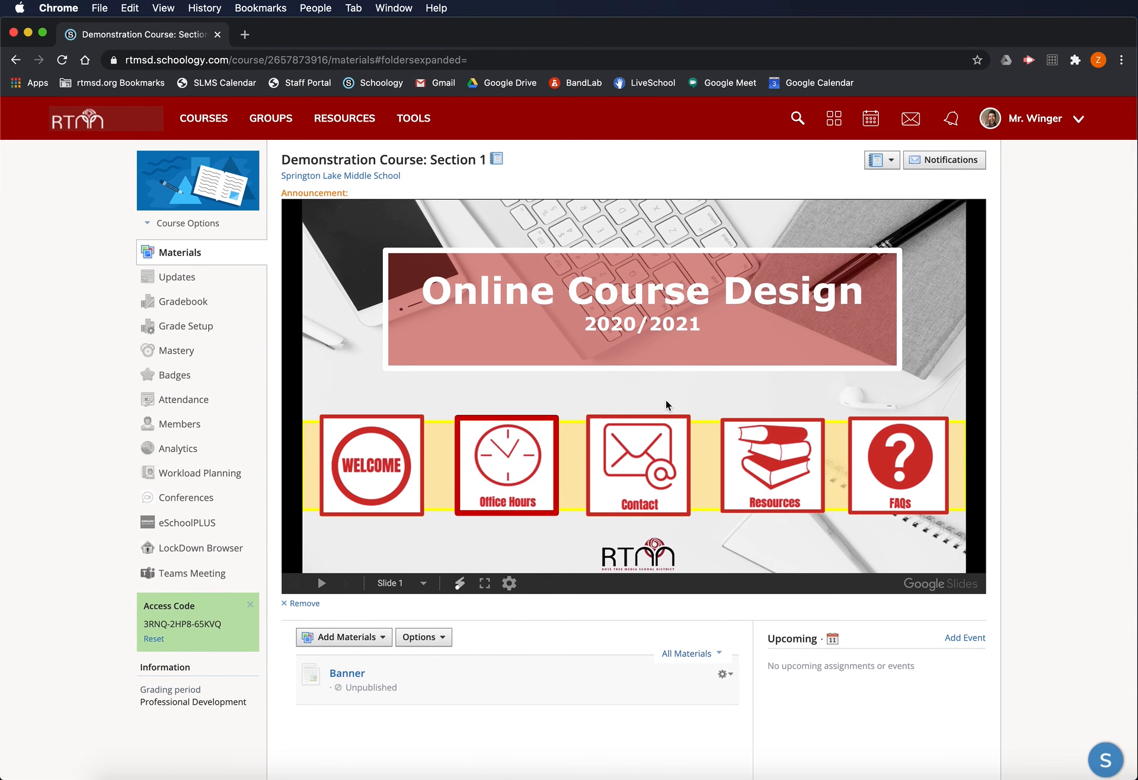